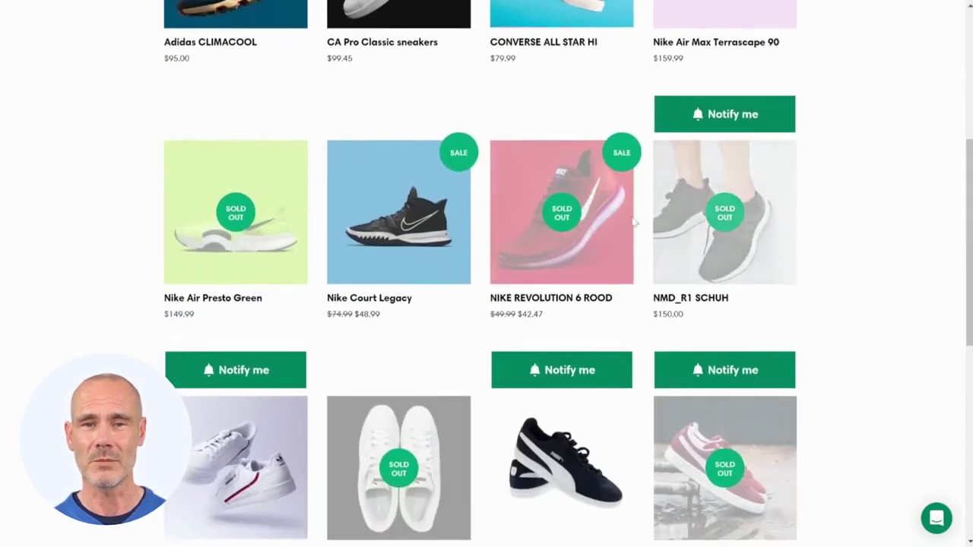
- Open the NIKE REVOLUTION 6 ROOD product page from the storefront shoe grid
{"action": "left_click", "coordinate": [564, 230]}
- Select size 40 and bring up the Notify me signup form
{"action": "left_click", "coordinate": [545, 277]}
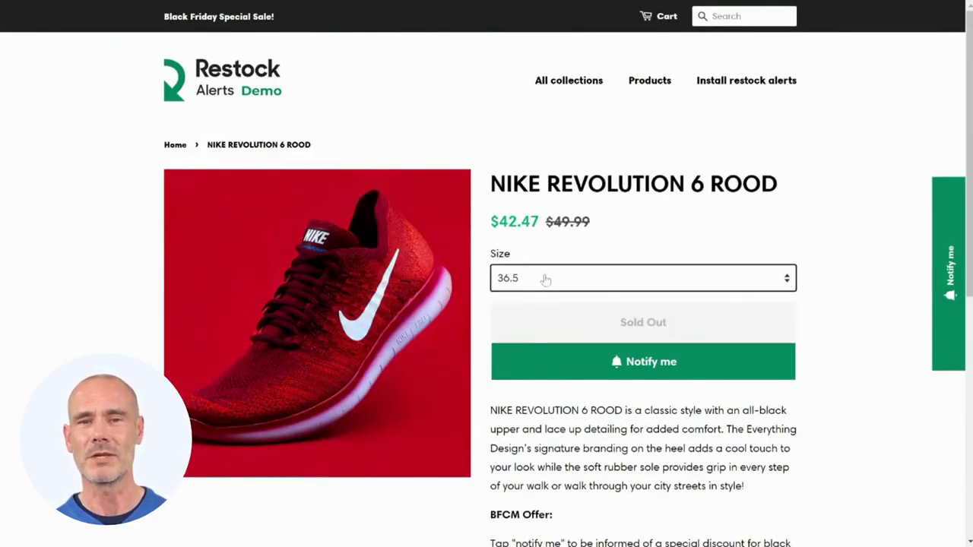
{"action": "left_click", "coordinate": [544, 304]}
{"action": "left_click", "coordinate": [649, 365]}
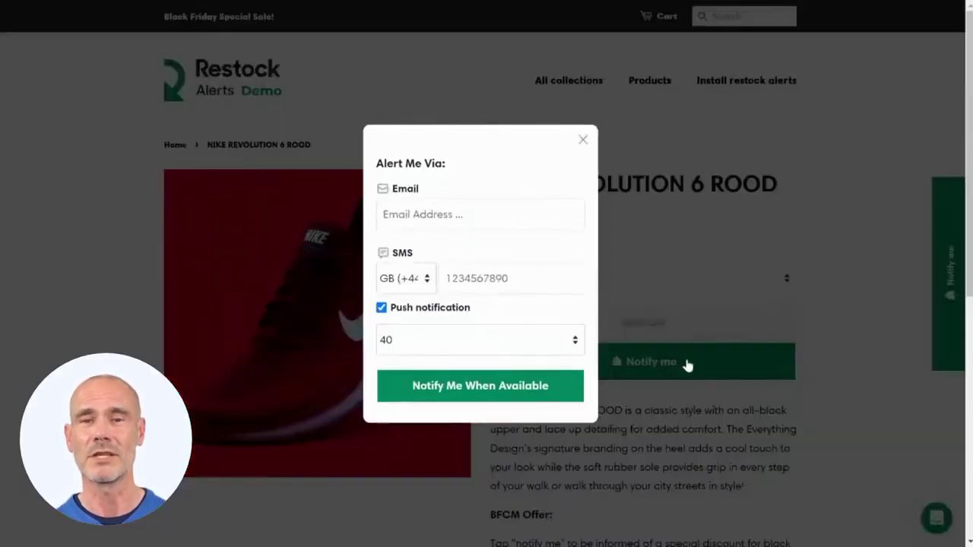
- Enter an email and a Canada (+1) phone number, include push notifications, and submit
{"action": "left_click", "coordinate": [536, 217]}
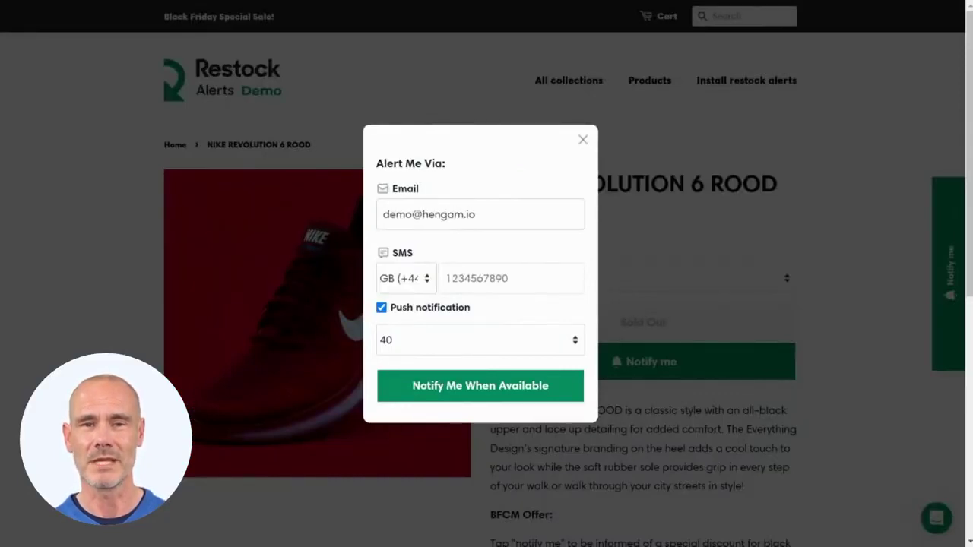
{"action": "left_click", "coordinate": [407, 282]}
{"action": "left_click", "coordinate": [421, 282]}
{"action": "left_click", "coordinate": [480, 279]}
{"action": "type", "text": "613-555-0000"}
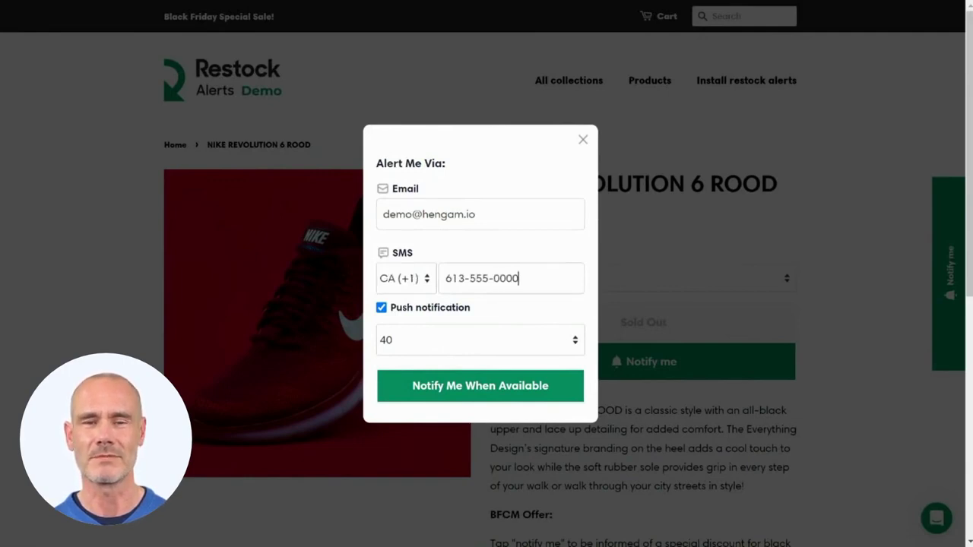
{"action": "left_click", "coordinate": [381, 309]}
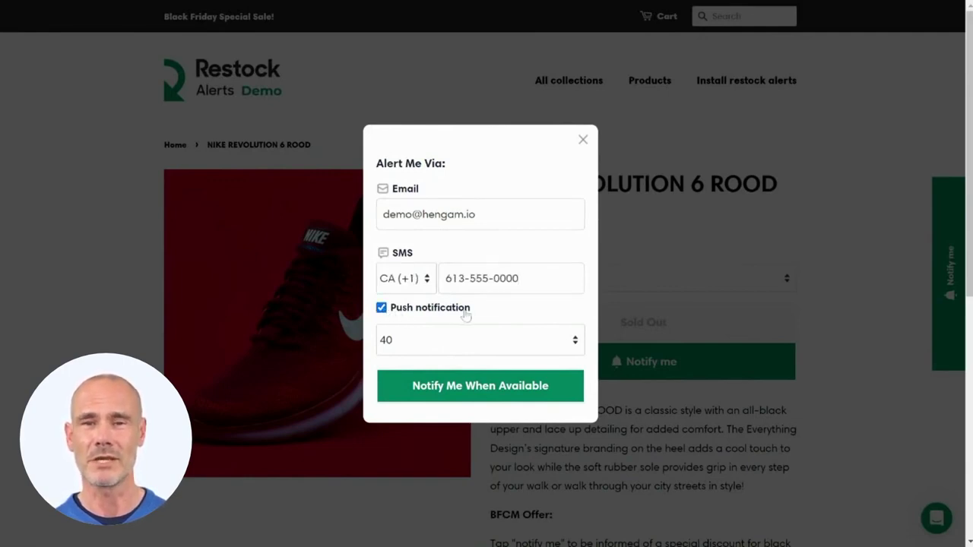
{"action": "left_click", "coordinate": [522, 390]}
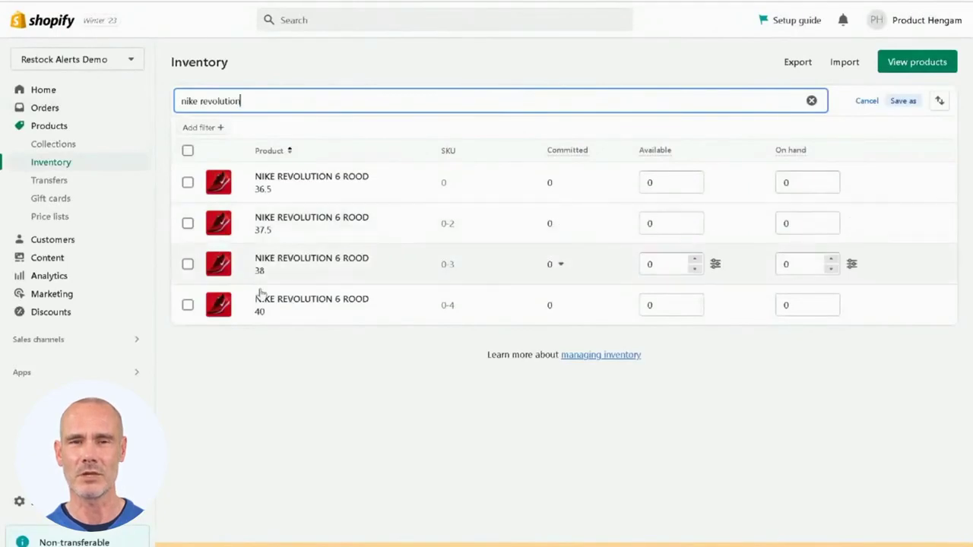
- Raise the size 40 variant's available quantity to 3 and save it
{"action": "left_click", "coordinate": [694, 301]}
{"action": "left_click", "coordinate": [694, 301]}
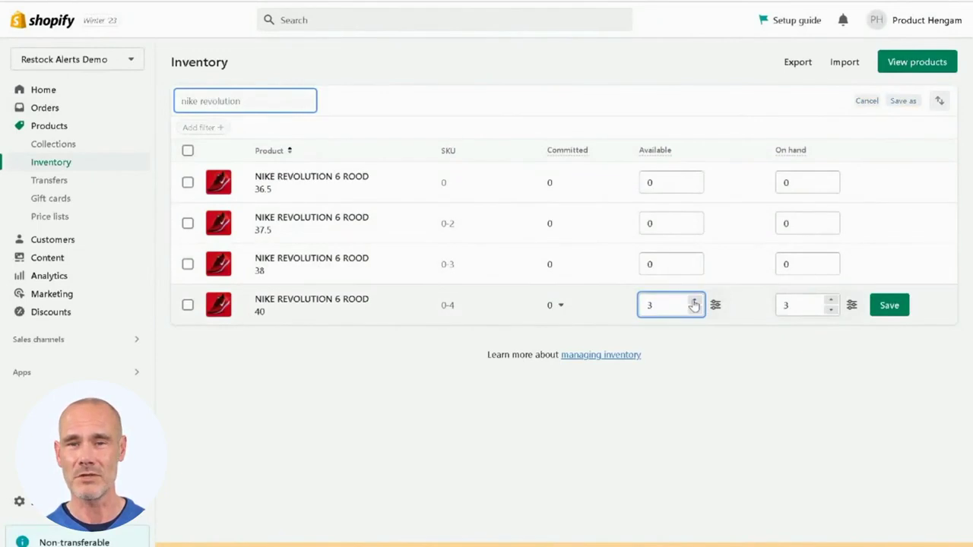
{"action": "left_click", "coordinate": [891, 304]}
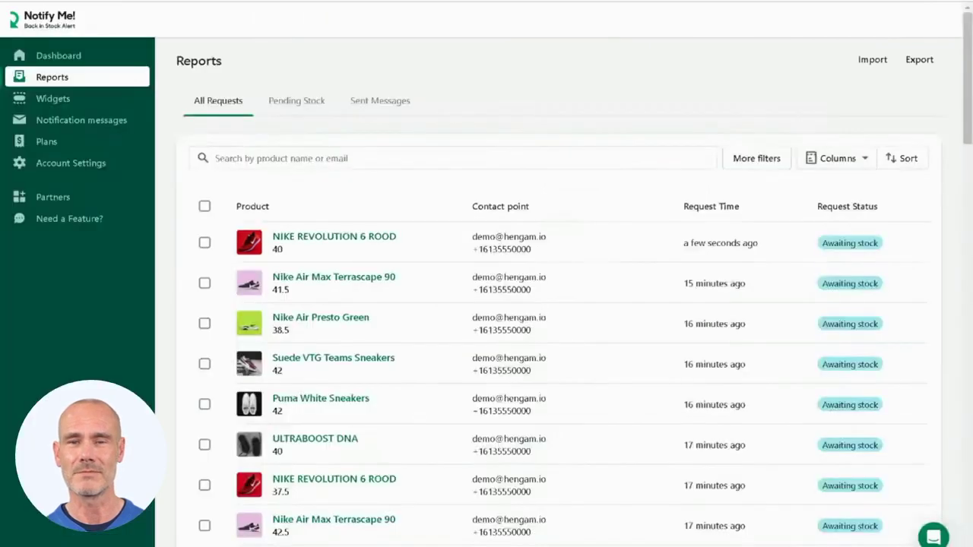
- Reload Reports to see the size 40 request marked Restocked, then view Sent Messages
{"action": "left_click", "coordinate": [59, 1]}
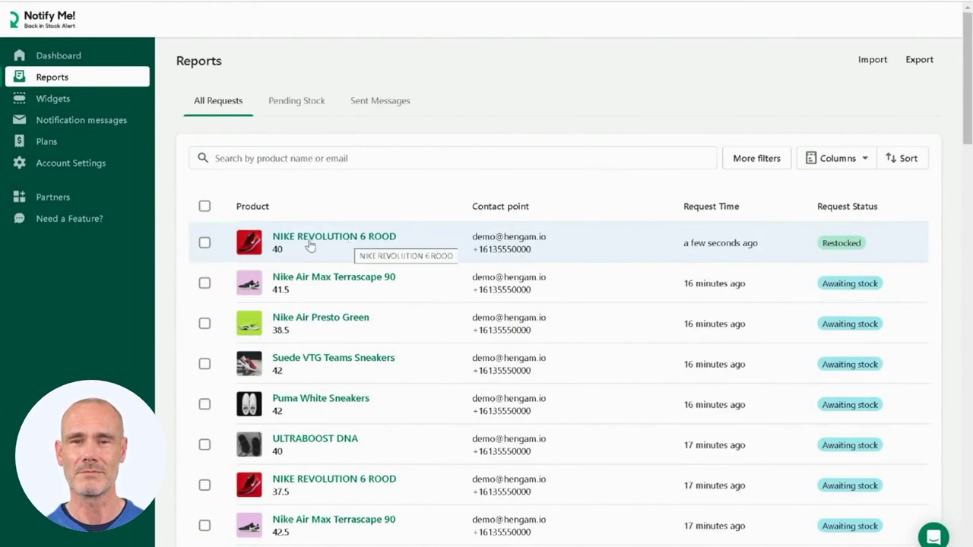
{"action": "left_click", "coordinate": [363, 114]}
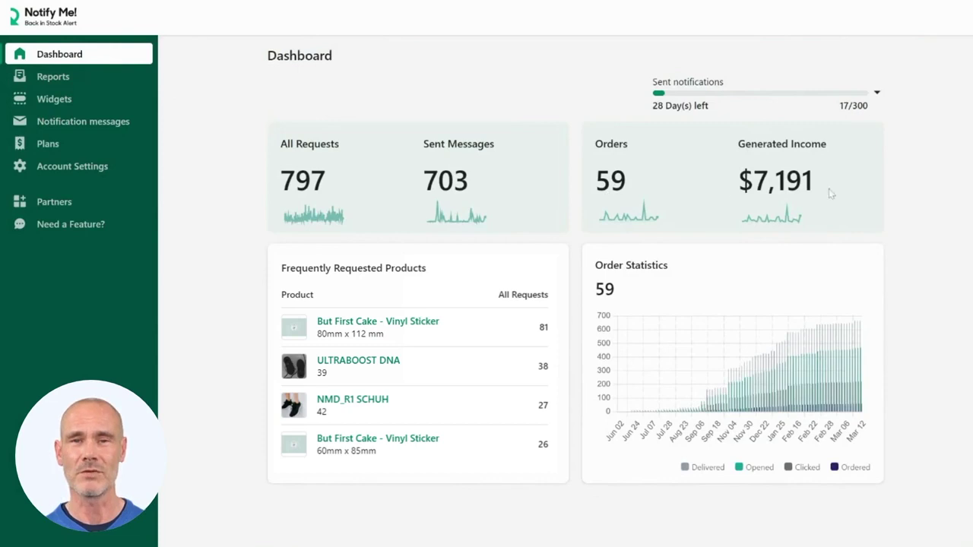
- Check the Sent Messages report under Reports, then go to the Widgets settings
{"action": "left_click", "coordinate": [54, 78]}
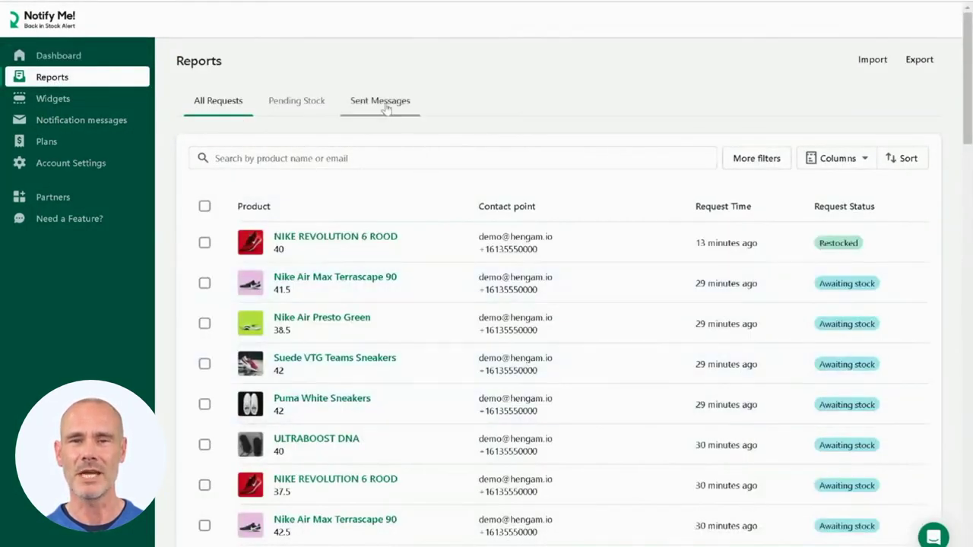
{"action": "left_click", "coordinate": [386, 105]}
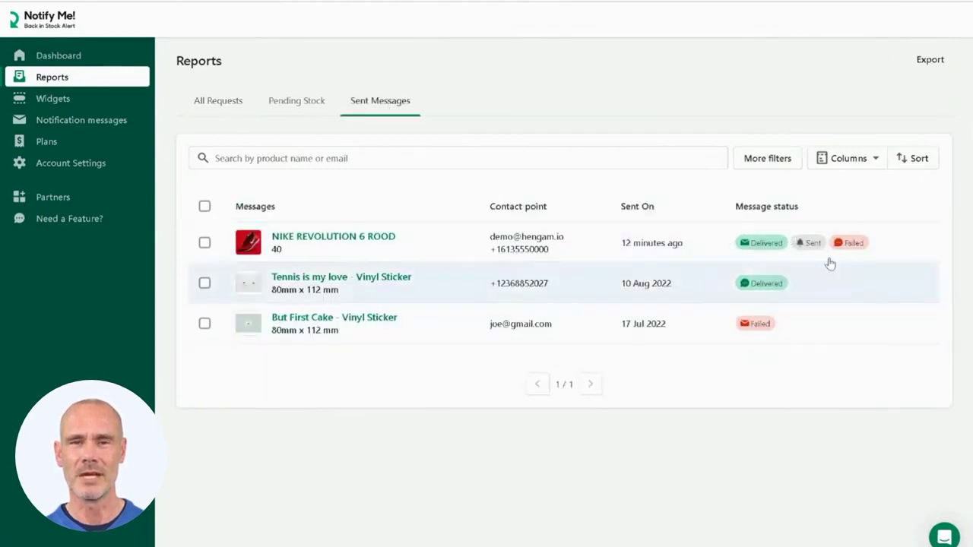
{"action": "left_click", "coordinate": [44, 102]}
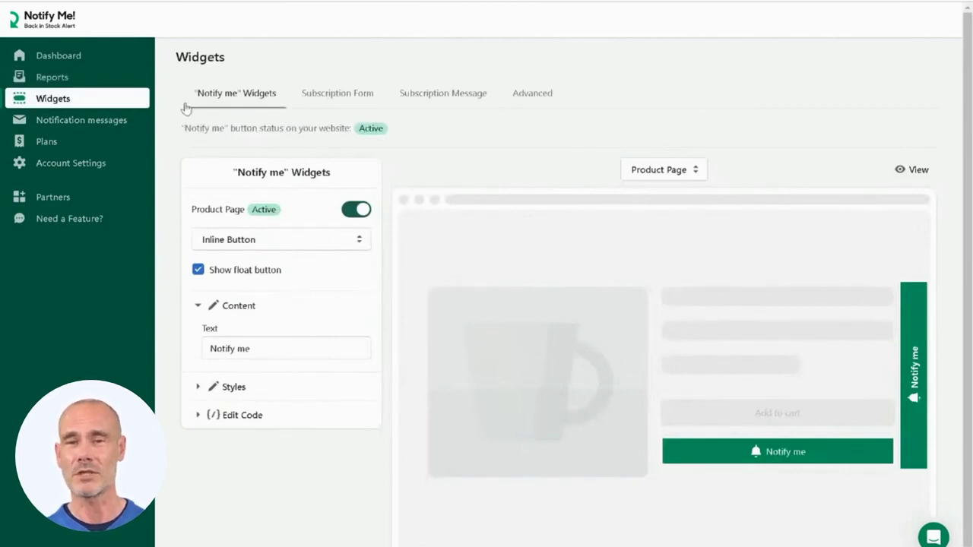
- Browse the Subscription Form, Subscription Message and Advanced widget tabs, then Notification messages
{"action": "left_click", "coordinate": [342, 99]}
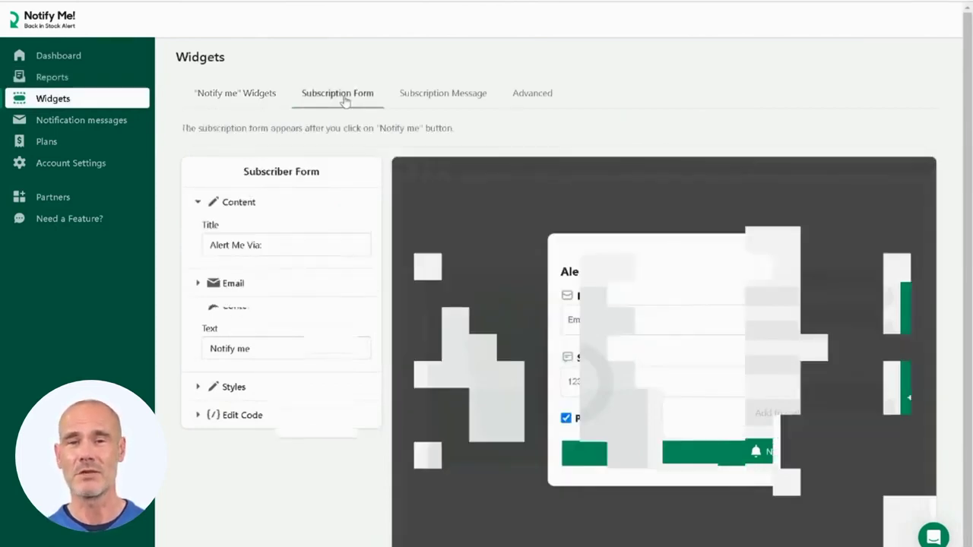
{"action": "left_click", "coordinate": [443, 102]}
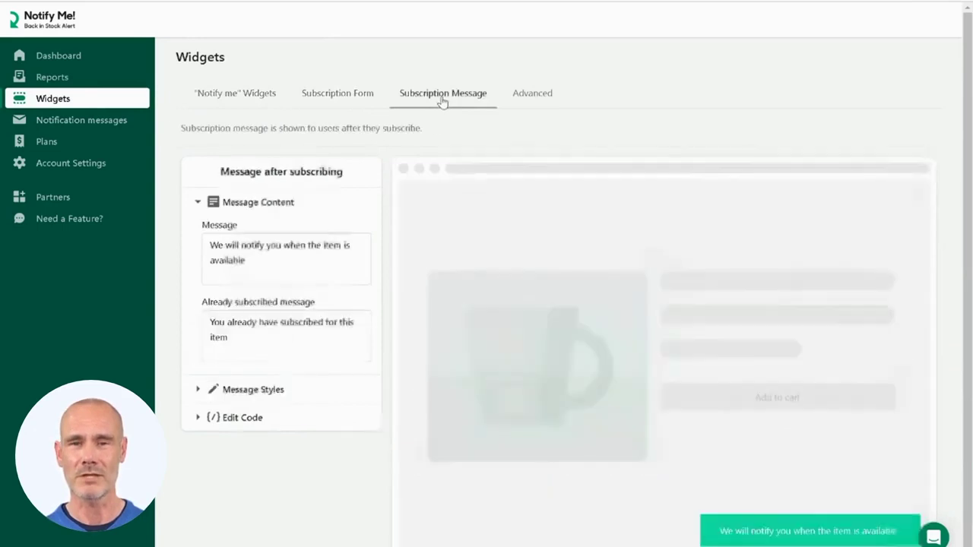
{"action": "left_click", "coordinate": [535, 96]}
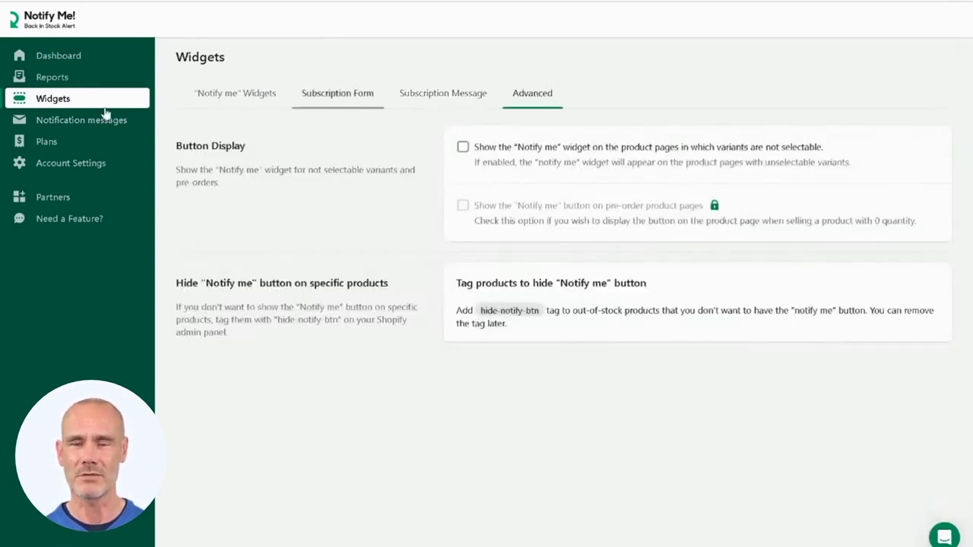
{"action": "left_click", "coordinate": [83, 122]}
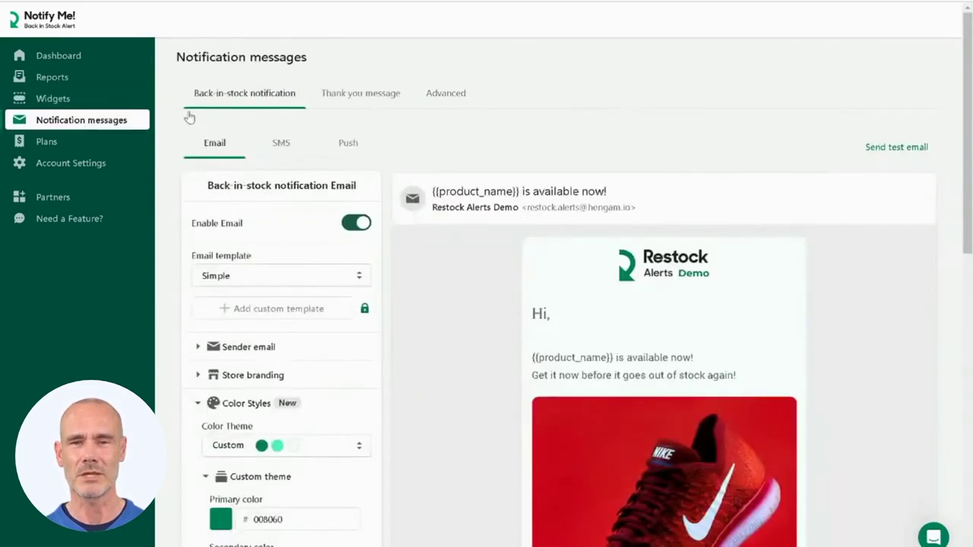
- Browse the Thank you, SMS, Push and Advanced notification tabs, then Account Settings
{"action": "left_click", "coordinate": [360, 97]}
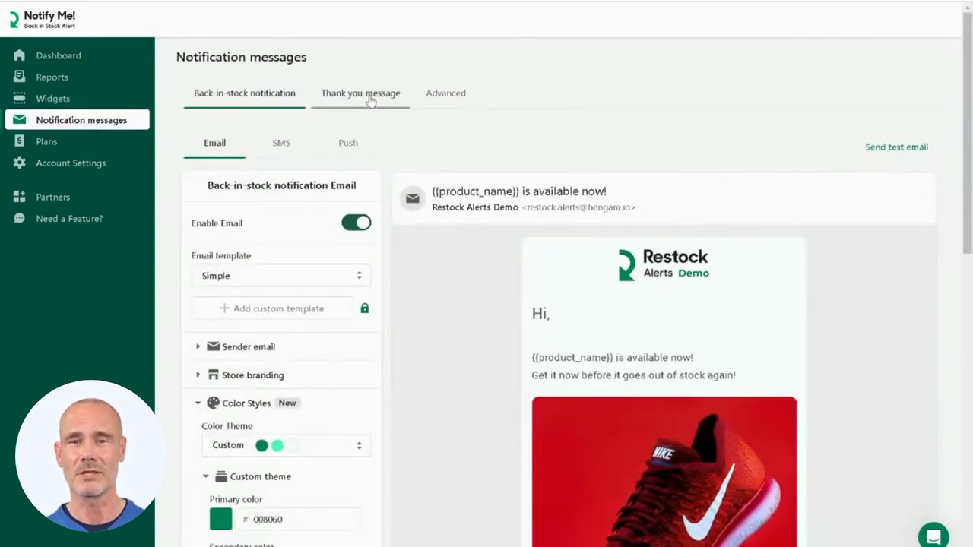
{"action": "left_click", "coordinate": [278, 101]}
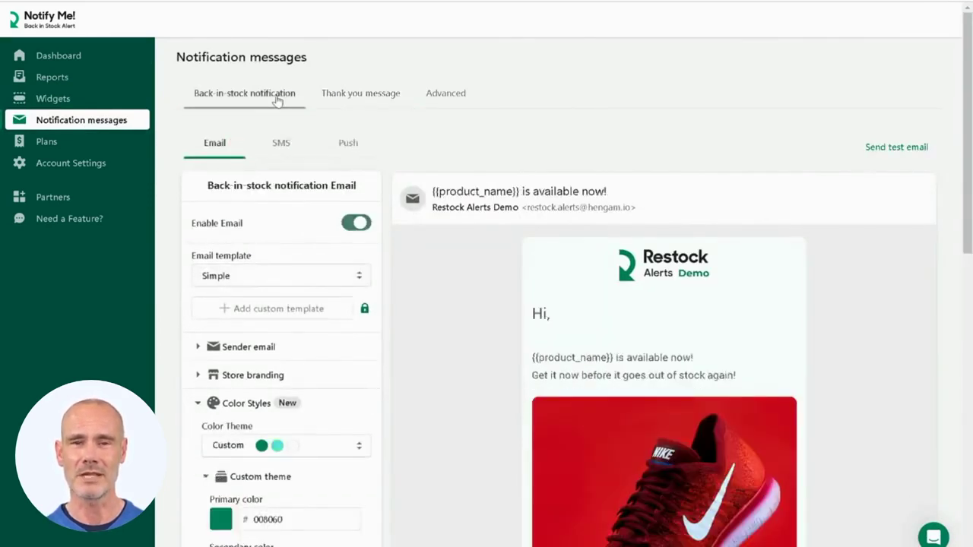
{"action": "left_click", "coordinate": [275, 145]}
{"action": "left_click", "coordinate": [350, 145]}
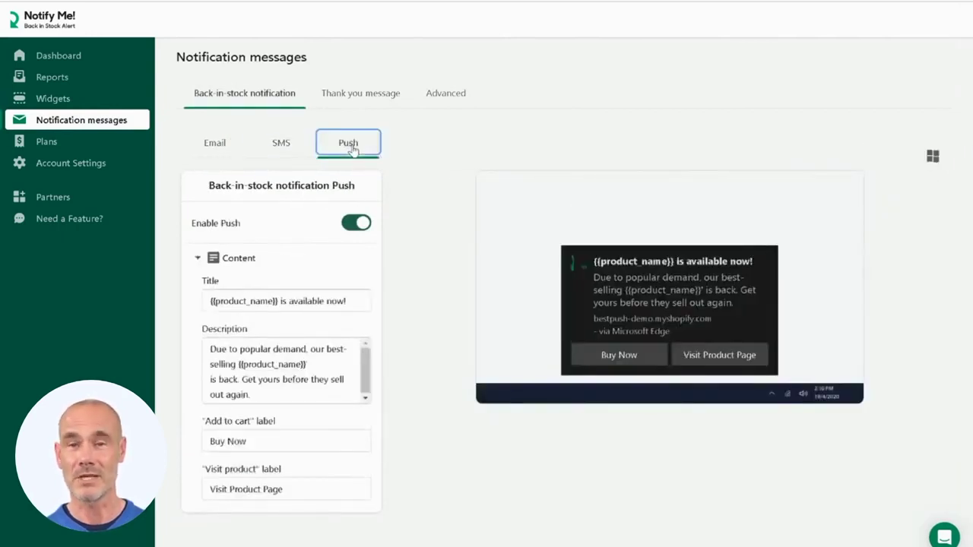
{"action": "left_click", "coordinate": [456, 99]}
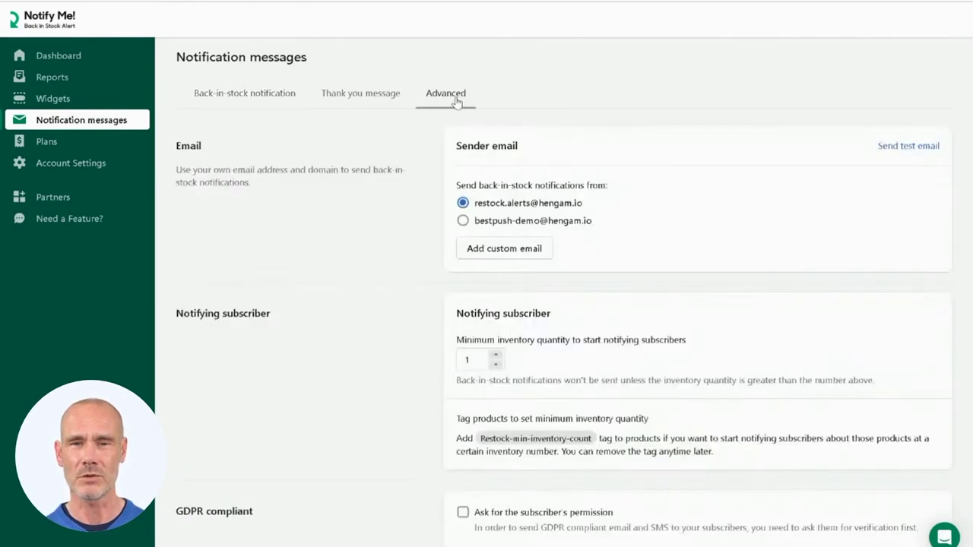
{"action": "left_click", "coordinate": [68, 164]}
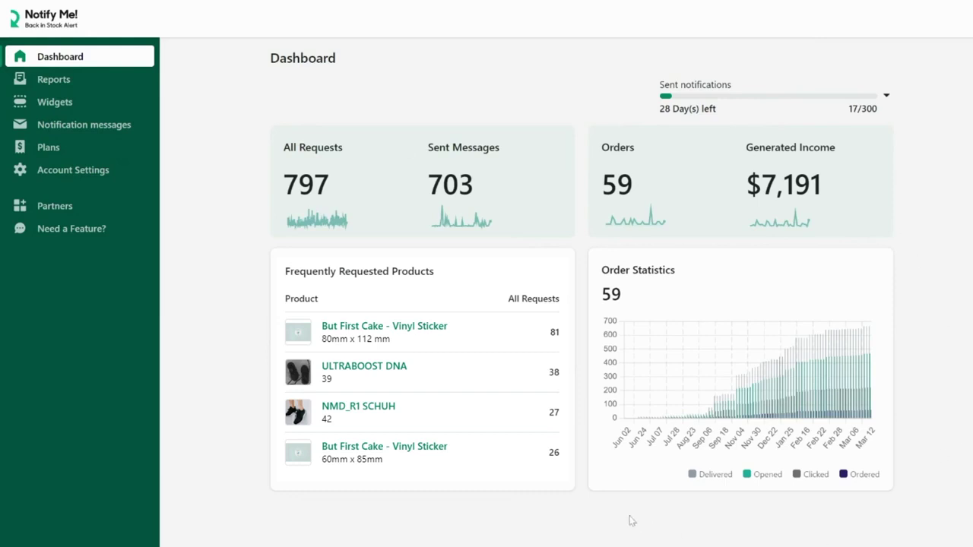
- Inspect the Order Statistics chart on the Dashboard
{"action": "mouse_move", "coordinate": [764, 412]}
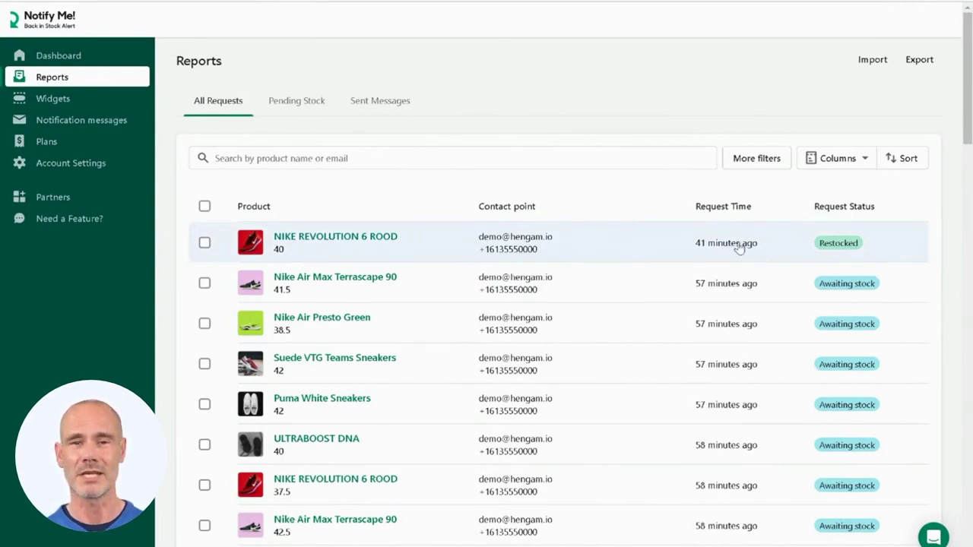
- Tick SKU, Vendor, Product Type and Product Status in the Columns list and close it
{"action": "left_click", "coordinate": [844, 161]}
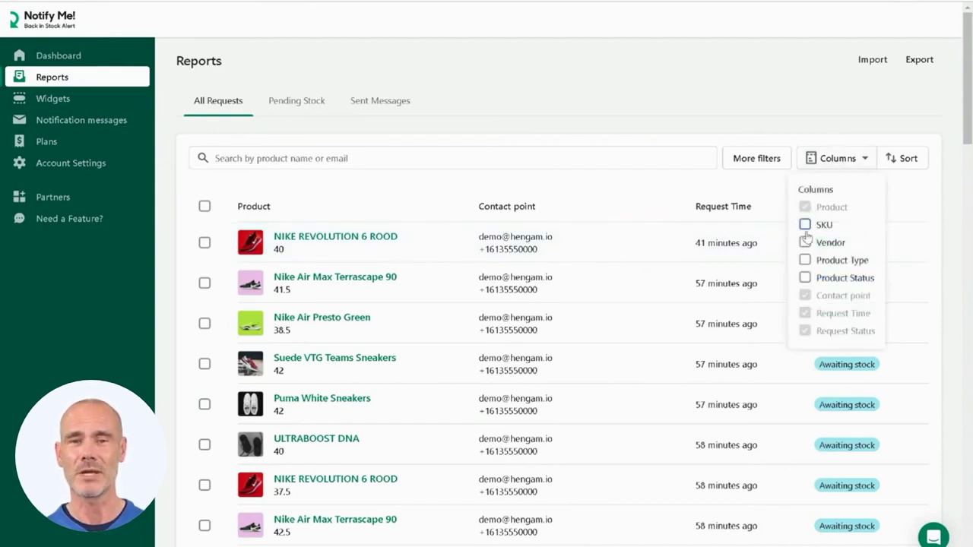
{"action": "left_click", "coordinate": [805, 225]}
{"action": "left_click", "coordinate": [804, 242]}
{"action": "left_click", "coordinate": [804, 260]}
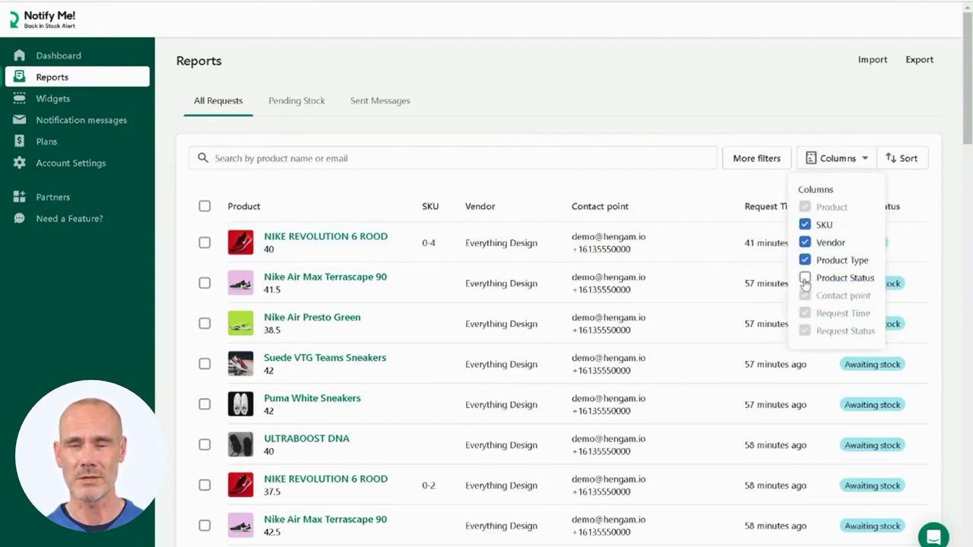
{"action": "left_click", "coordinate": [805, 278]}
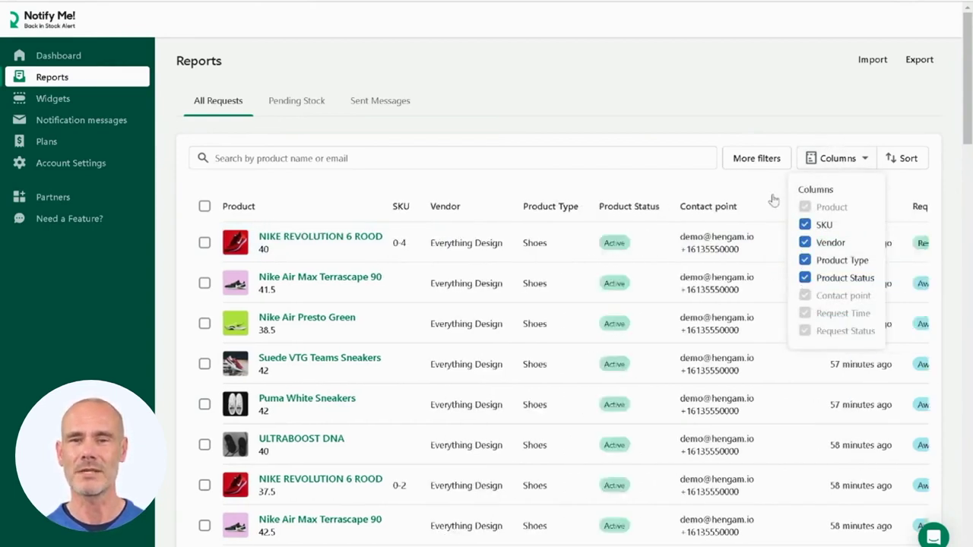
{"action": "left_click", "coordinate": [736, 124]}
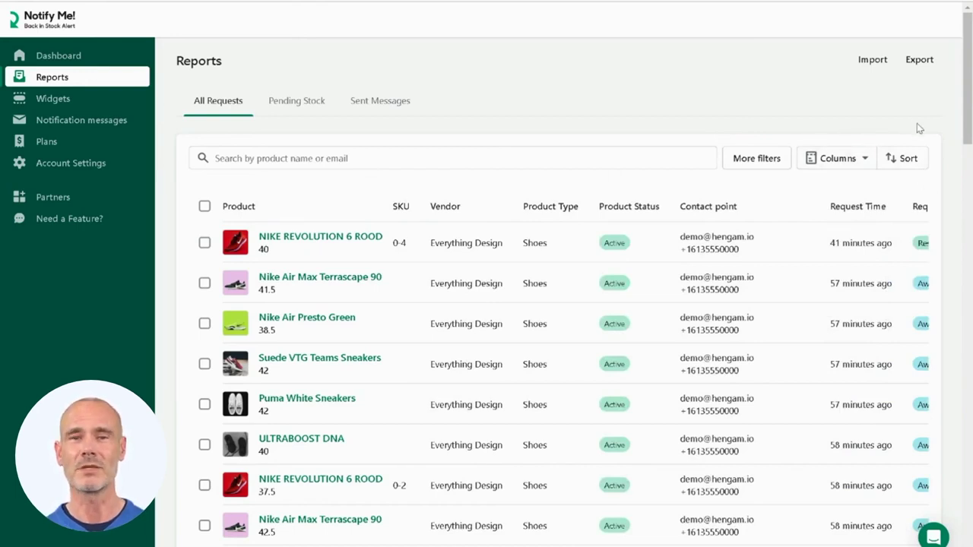
- Glance at Sort and More filters, then select the Nike Air Max Terrascape 90 size 41.5 request's actions
{"action": "left_click", "coordinate": [896, 162]}
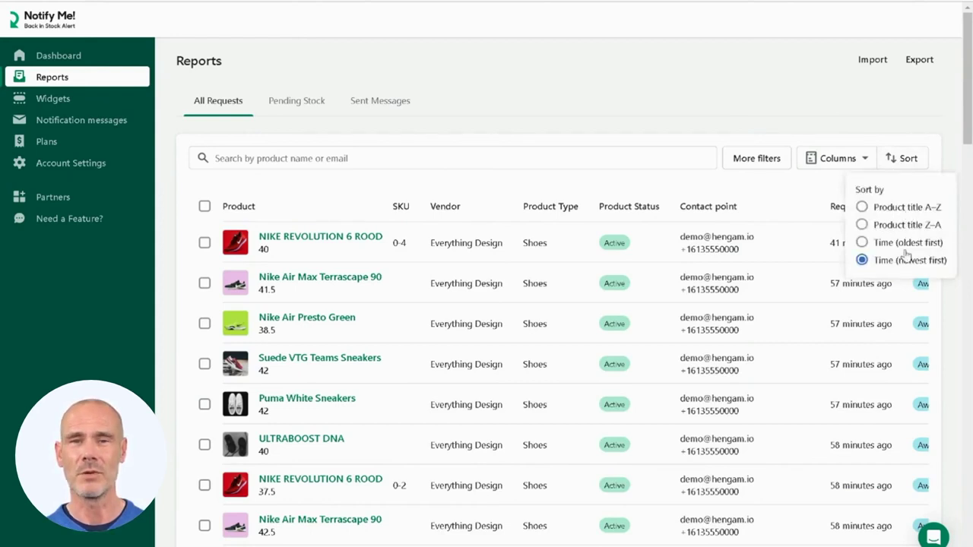
{"action": "left_click", "coordinate": [885, 161]}
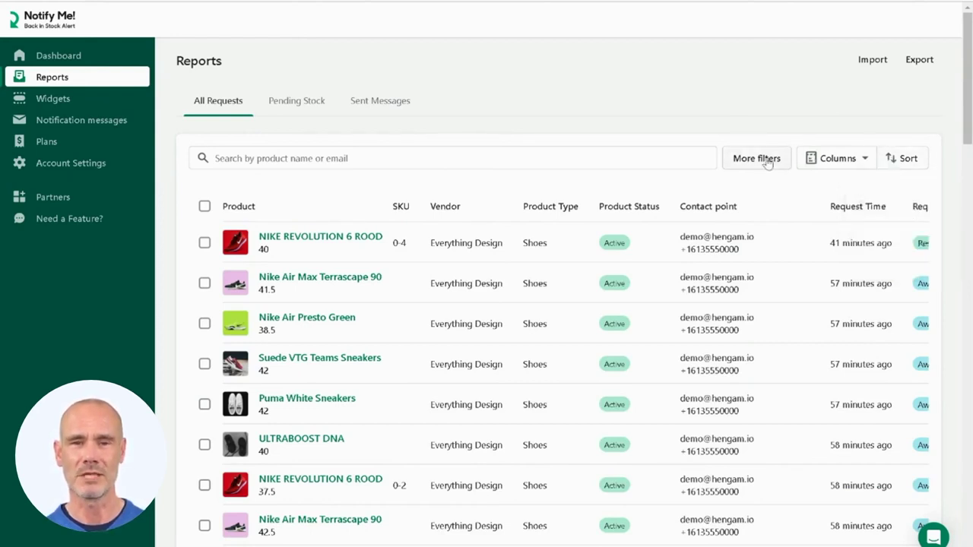
{"action": "left_click", "coordinate": [767, 159]}
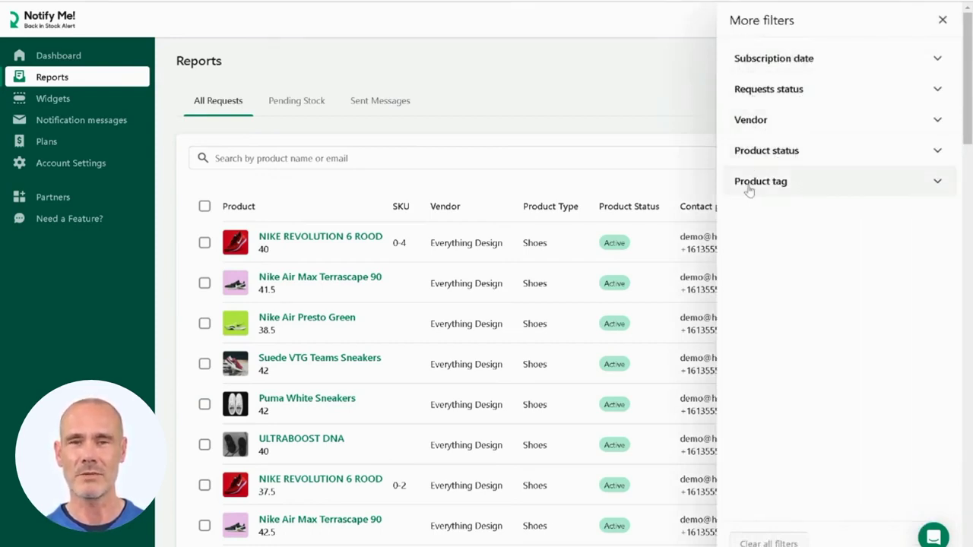
{"action": "left_click", "coordinate": [943, 20]}
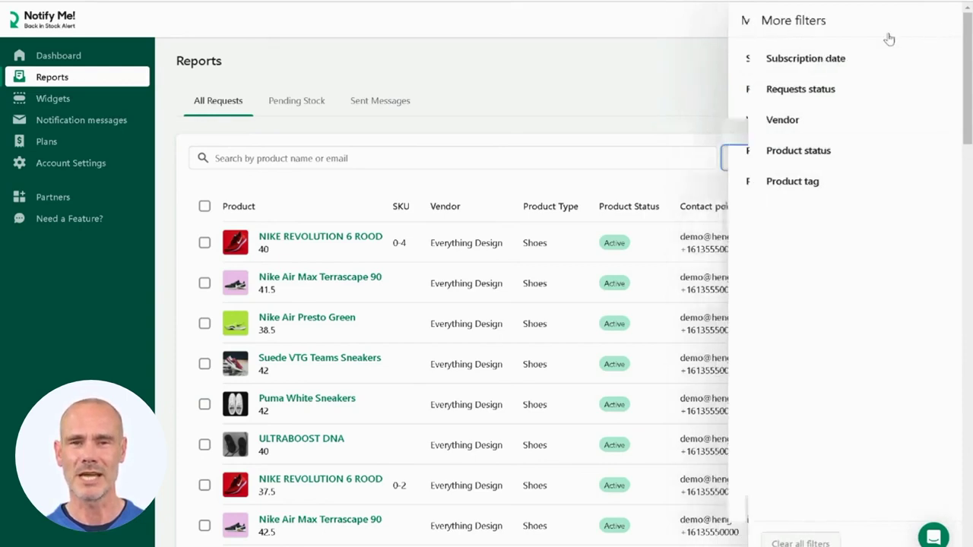
{"action": "left_click", "coordinate": [202, 286]}
{"action": "left_click", "coordinate": [298, 209]}
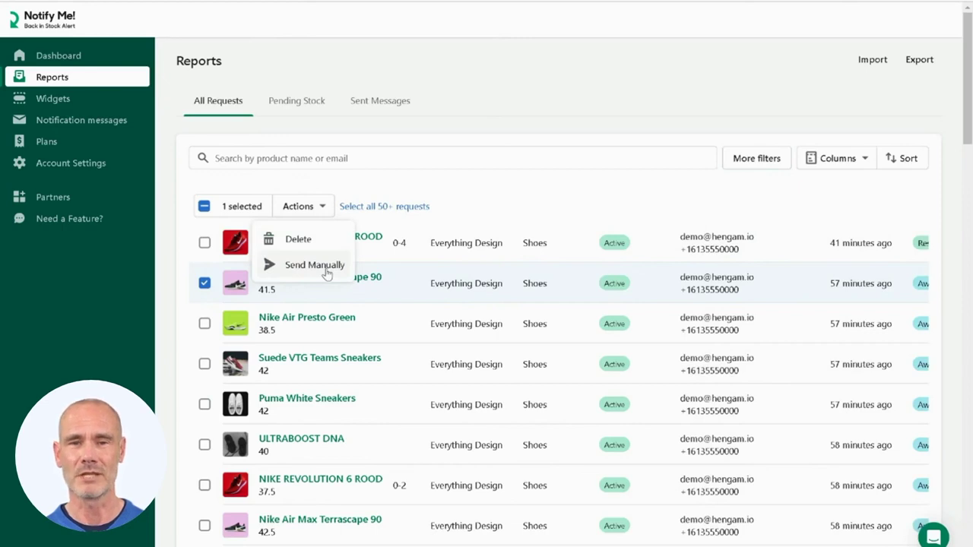
{"action": "left_click", "coordinate": [205, 285]}
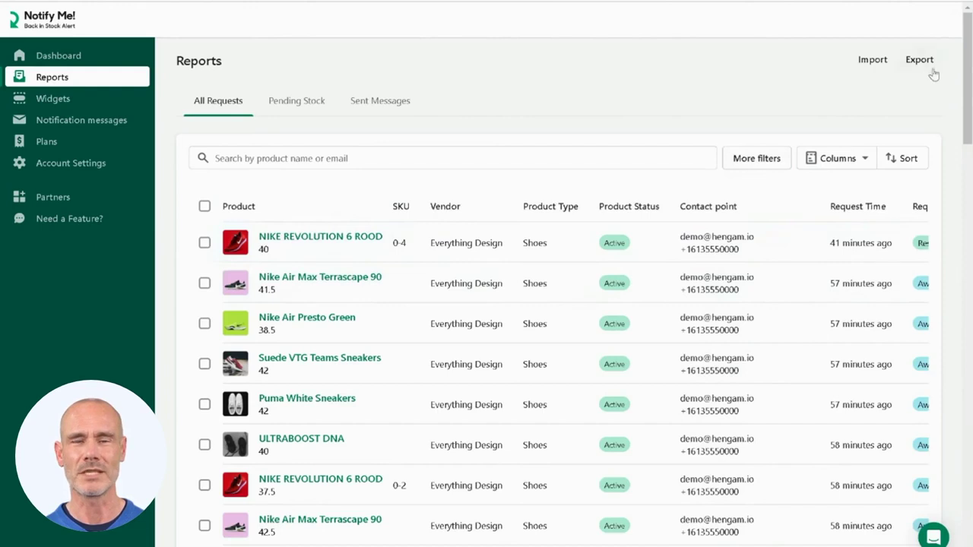
- Start a CSV import of requests, cancel it, and display the Pending Stock report
{"action": "left_click", "coordinate": [873, 65]}
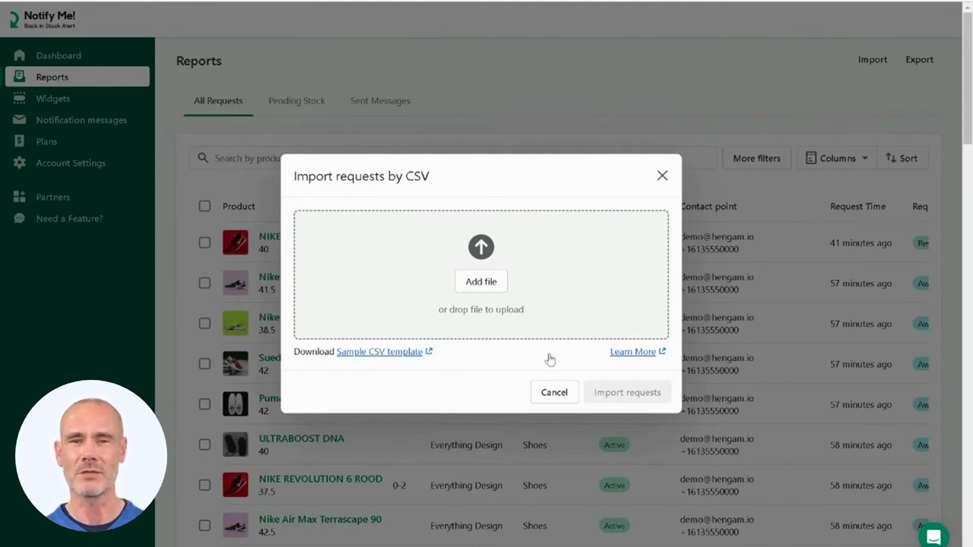
{"action": "left_click", "coordinate": [555, 394]}
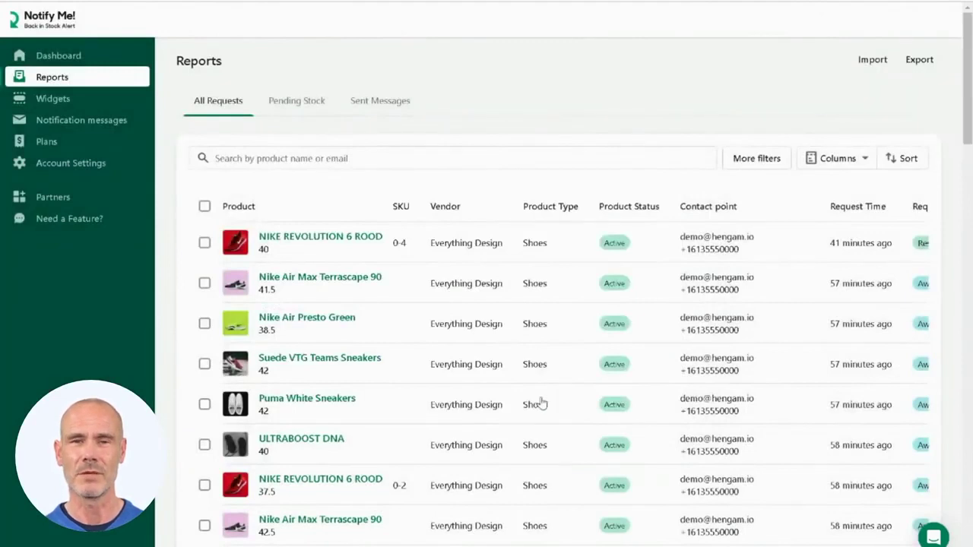
{"action": "left_click", "coordinate": [308, 105]}
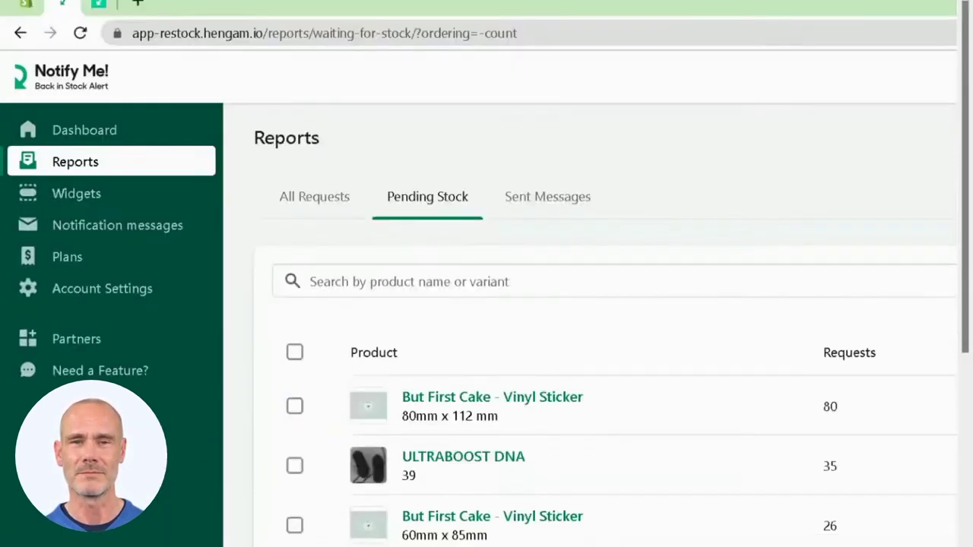
- Display the Sent Messages report listing three messages with their delivery status
{"action": "left_click", "coordinate": [381, 103]}
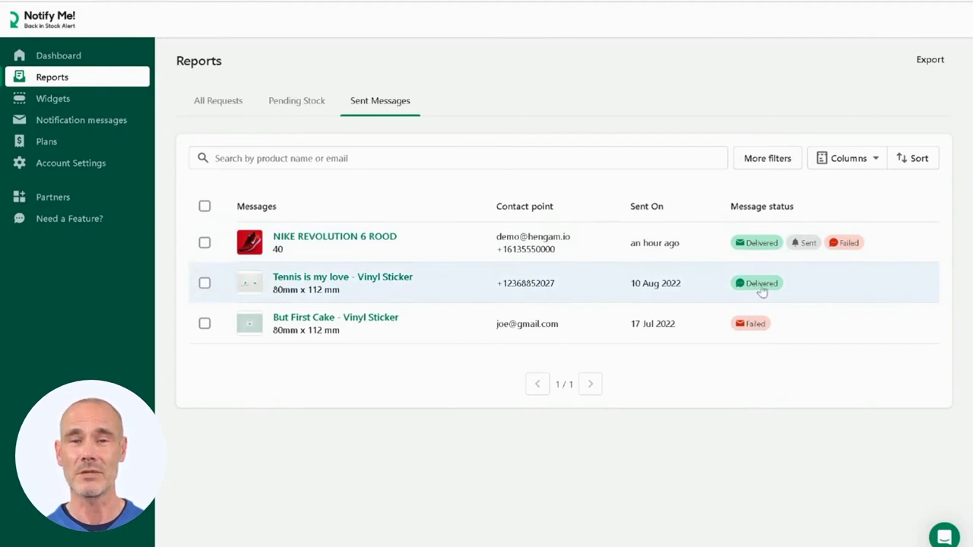
- Select the Tennis is my love sticker message to check its Resend action, then deselect it
{"action": "left_click", "coordinate": [204, 284]}
{"action": "left_click", "coordinate": [315, 206]}
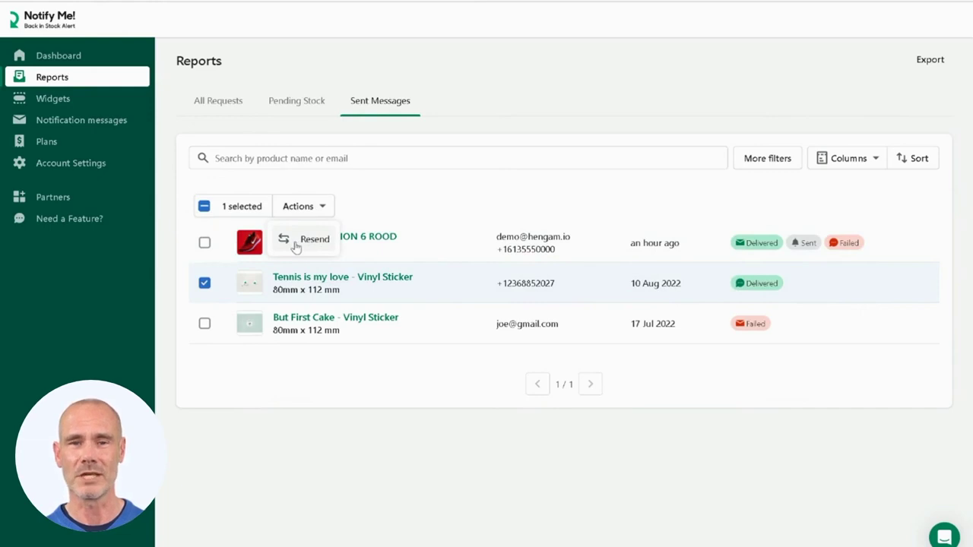
{"action": "left_click", "coordinate": [205, 282]}
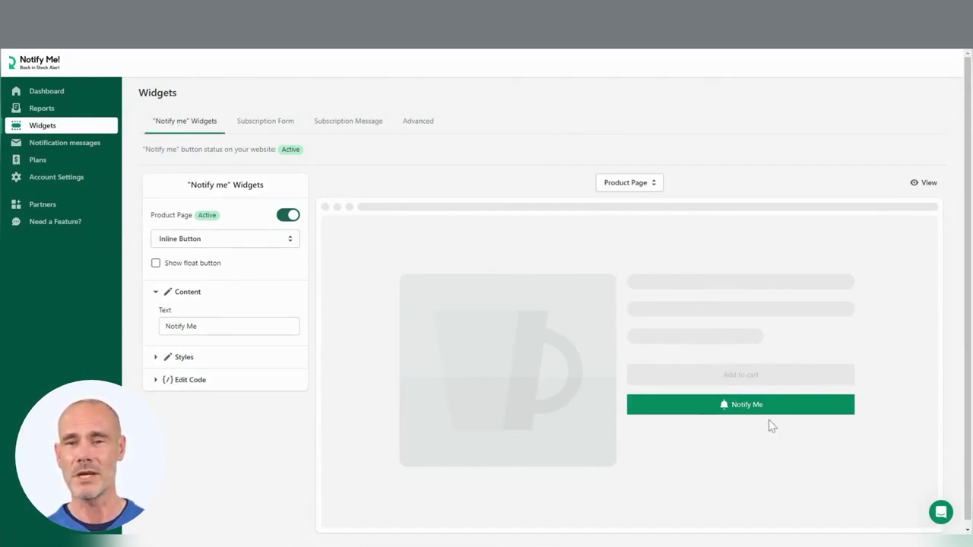
- Deactivate the product-page Notify Me button, confirming, then reactivate it
{"action": "left_click", "coordinate": [287, 217]}
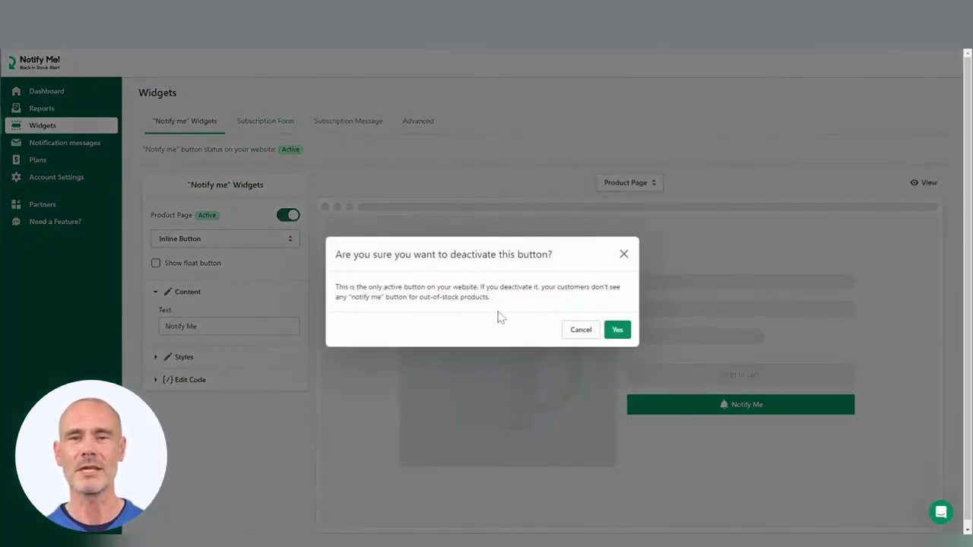
{"action": "left_click", "coordinate": [616, 330]}
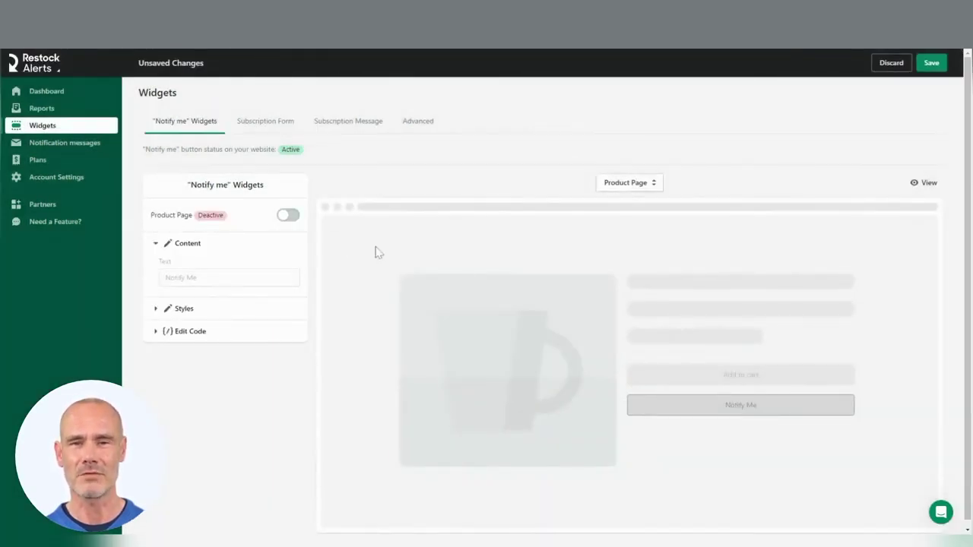
{"action": "left_click", "coordinate": [287, 217]}
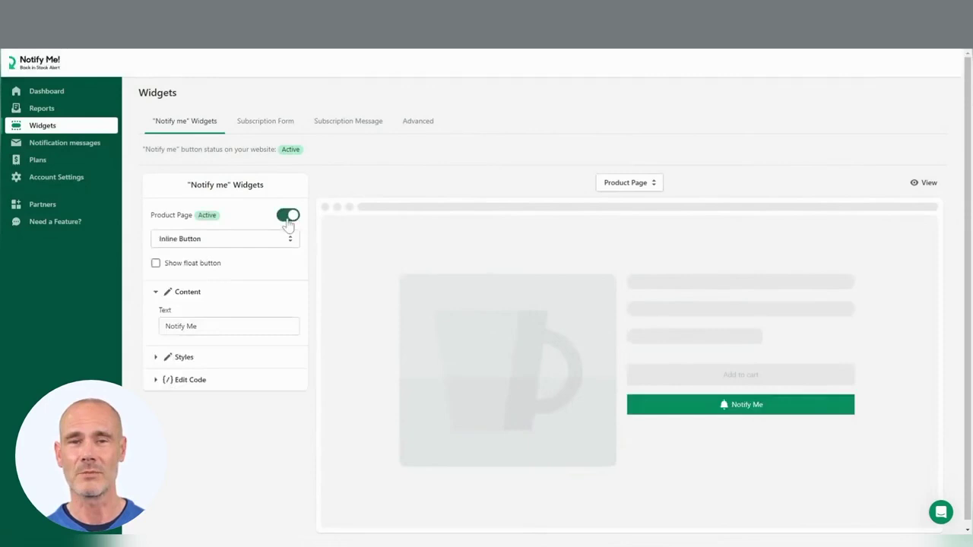
- Switch the widget to Inline Form with a floating button, save, and preview it live
{"action": "left_click", "coordinate": [193, 244]}
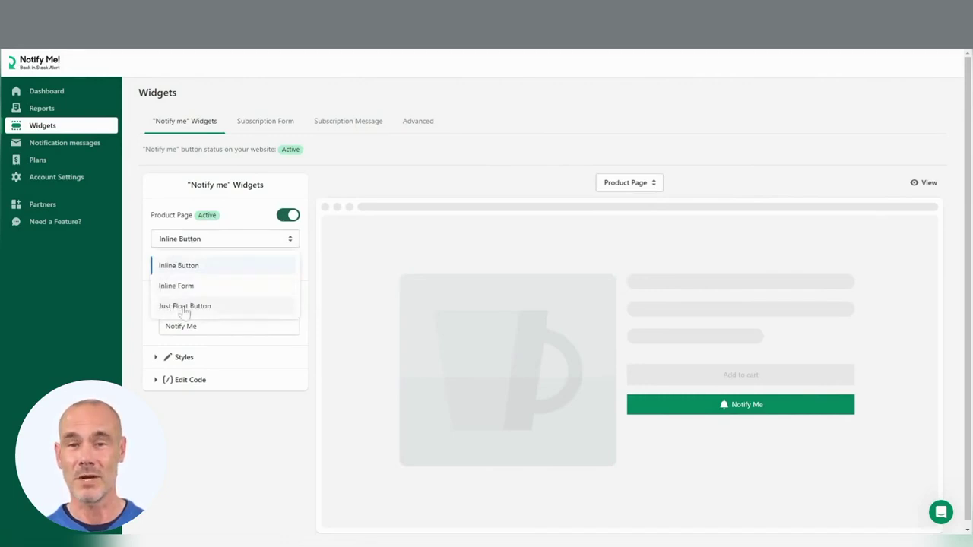
{"action": "left_click", "coordinate": [319, 273]}
{"action": "left_click", "coordinate": [156, 264]}
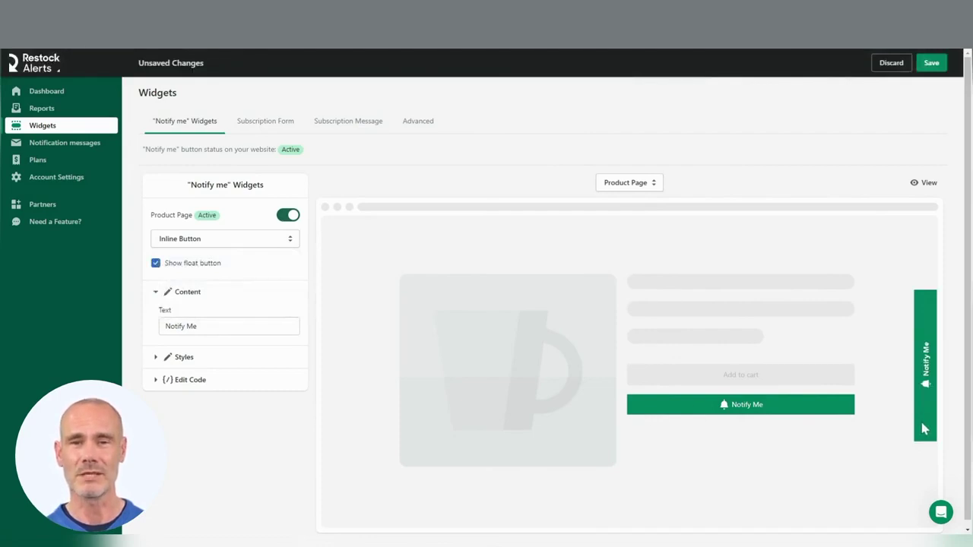
{"action": "left_click", "coordinate": [228, 241]}
{"action": "left_click", "coordinate": [182, 286]}
{"action": "left_click", "coordinate": [931, 63]}
{"action": "left_click", "coordinate": [931, 183]}
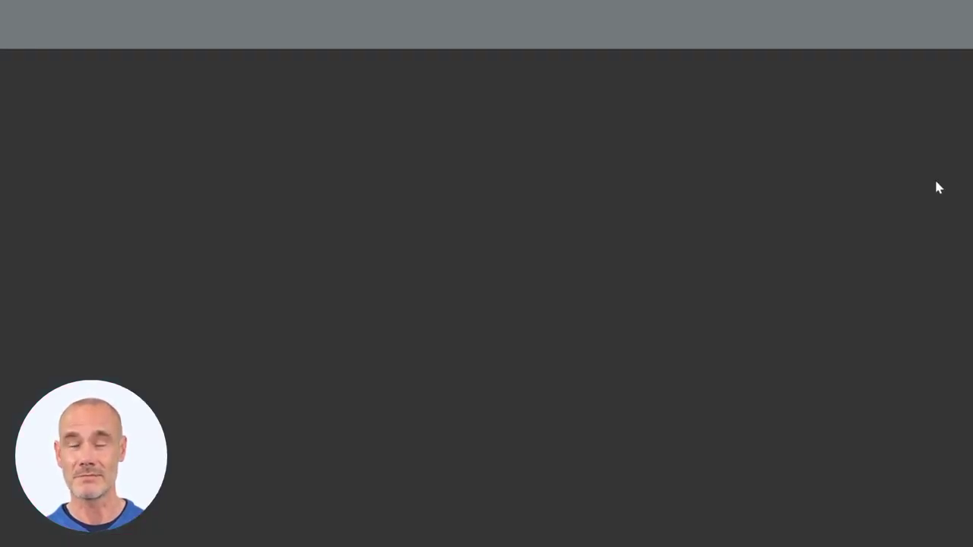
- Scroll the Vans shoe page to the inline Notify Me form, then return to the Widgets settings
{"action": "scroll", "coordinate": [919, 261], "scroll_direction": "down", "scroll_amount": 4}
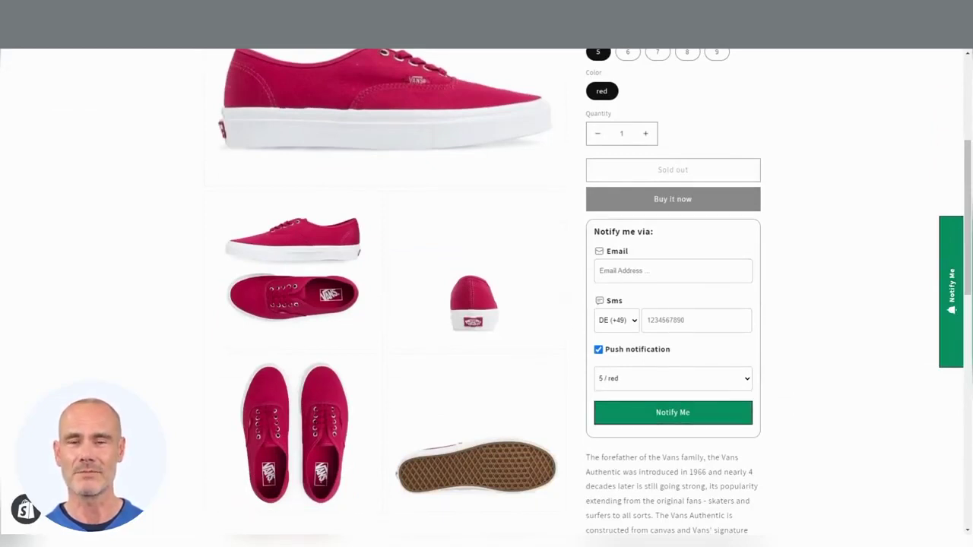
{"action": "key", "text": "ctrl+shift+Tab"}
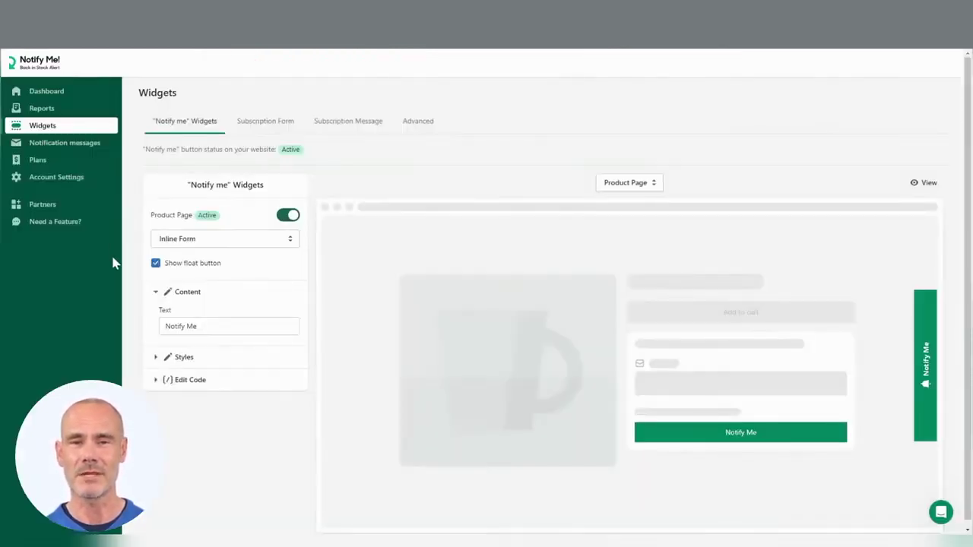
- Expand the widget's Styles and Edit Code sections, then list the store pages above the preview
{"action": "left_click", "coordinate": [155, 357]}
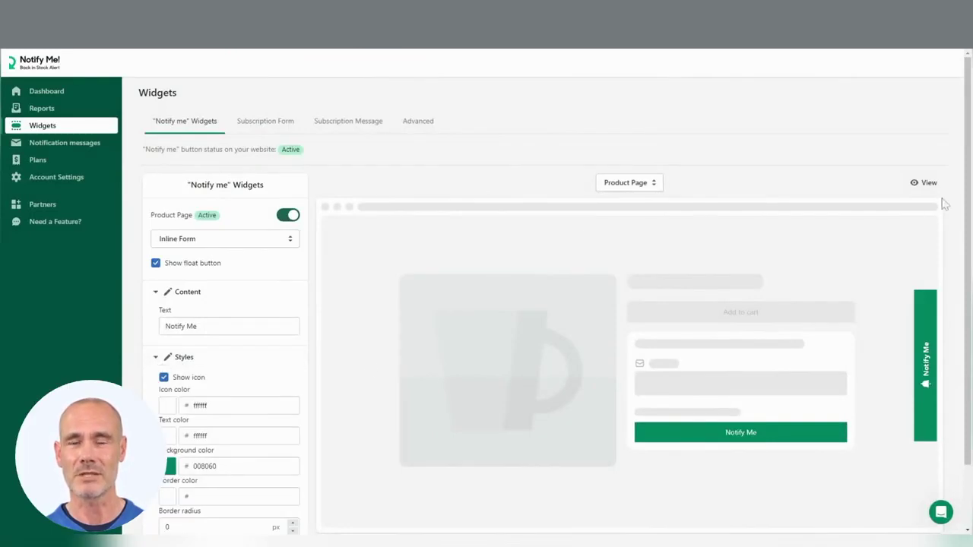
{"action": "scroll", "coordinate": [276, 366], "scroll_direction": "down", "scroll_amount": 1}
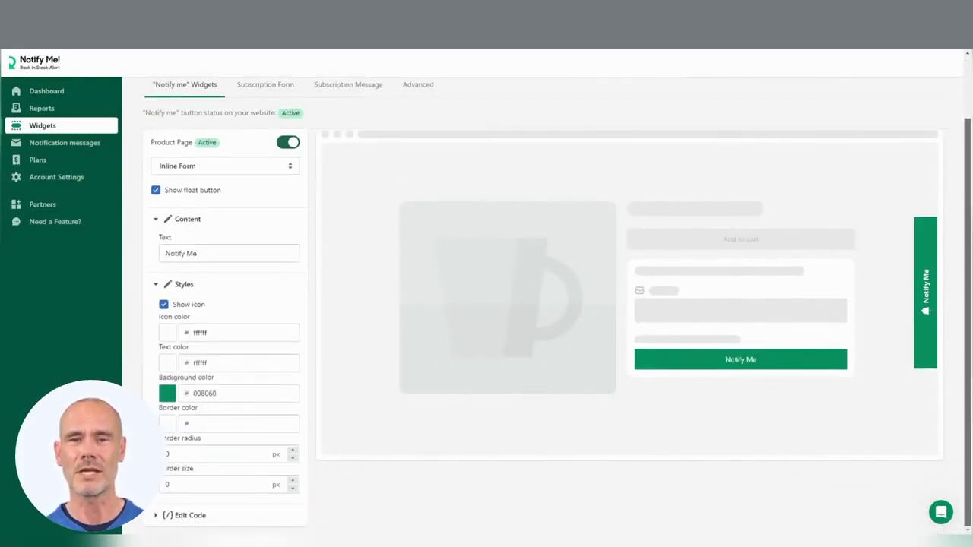
{"action": "left_click", "coordinate": [168, 523]}
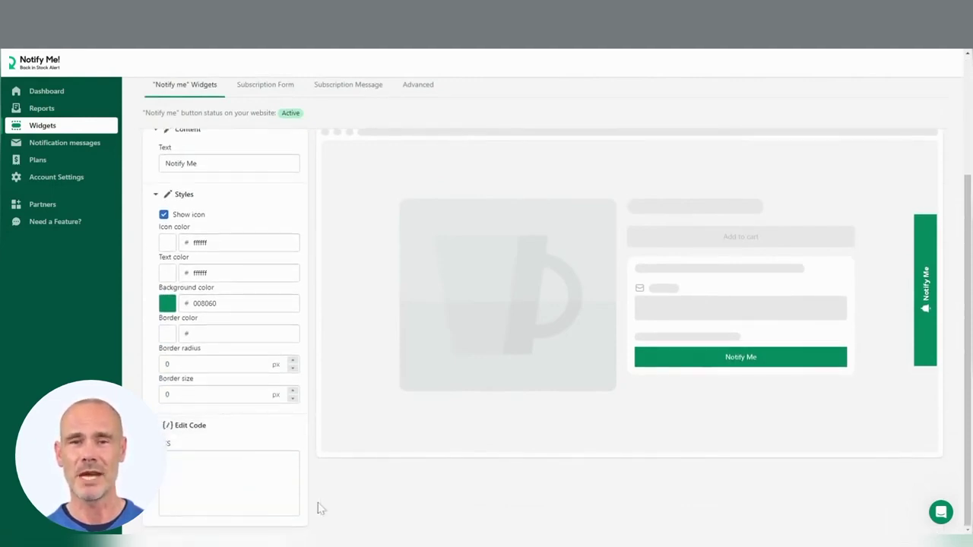
{"action": "scroll", "coordinate": [320, 508], "scroll_direction": "up", "scroll_amount": 5}
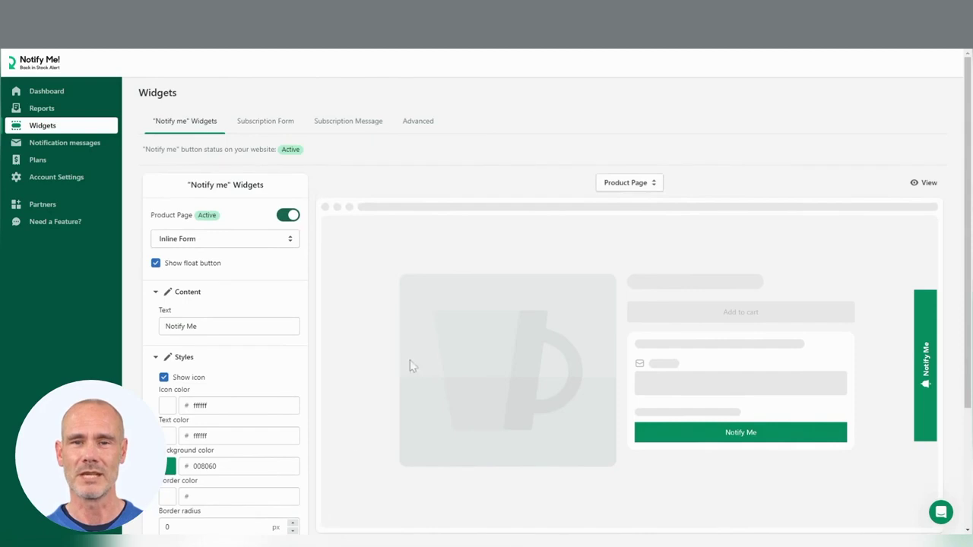
{"action": "left_click", "coordinate": [638, 183]}
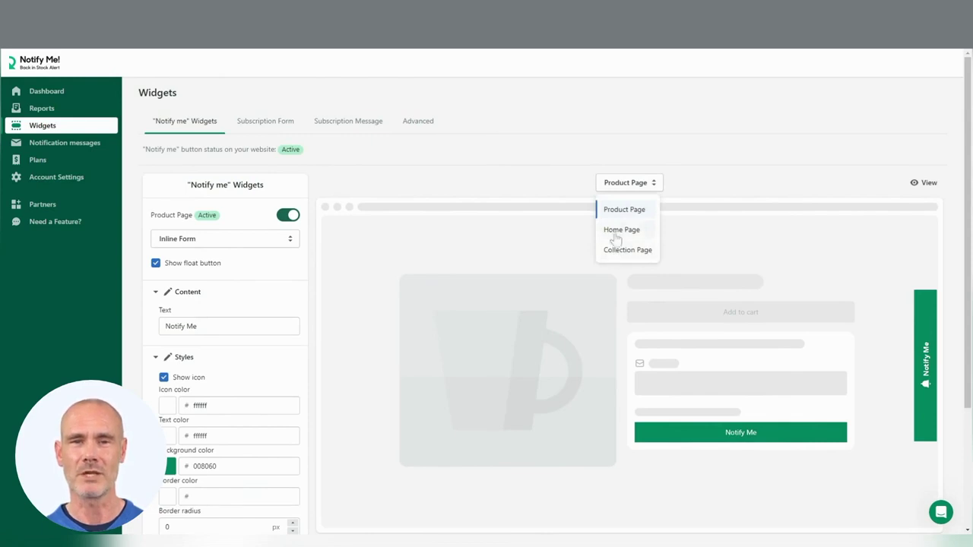
- Activate and save the Notify Me button on the Home Page
{"action": "left_click", "coordinate": [615, 231]}
{"action": "left_click", "coordinate": [924, 182]}
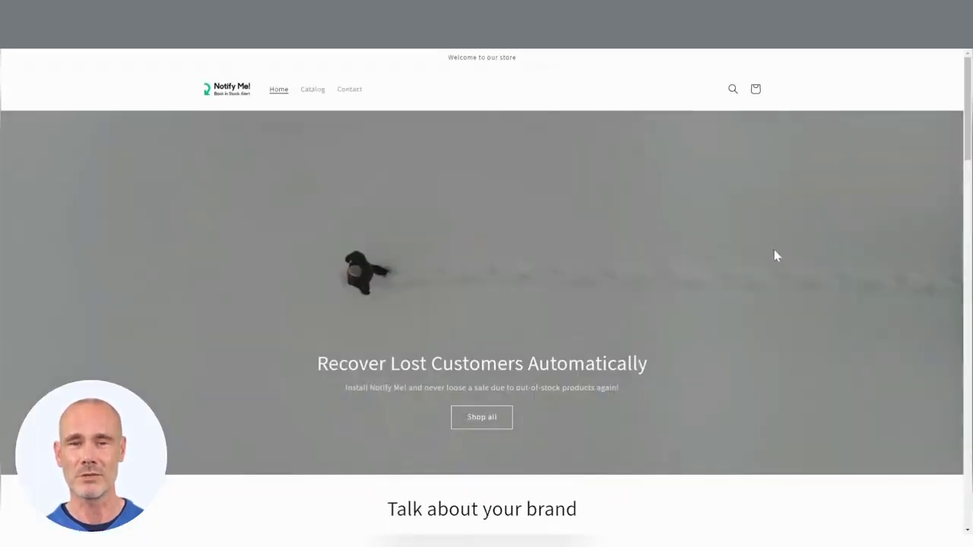
{"action": "scroll", "coordinate": [774, 249], "scroll_direction": "down", "scroll_amount": 1}
{"action": "scroll", "coordinate": [817, 284], "scroll_direction": "down", "scroll_amount": 5}
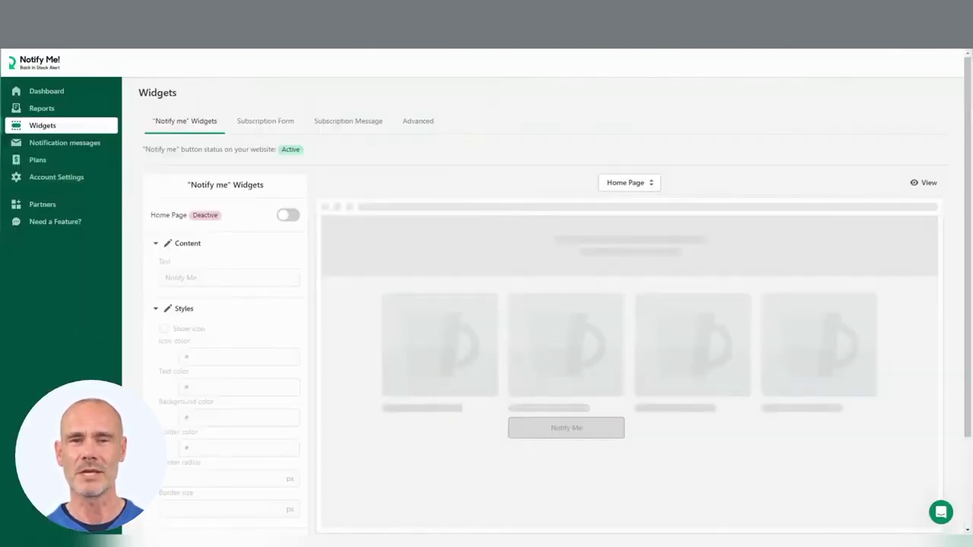
{"action": "left_click", "coordinate": [289, 216]}
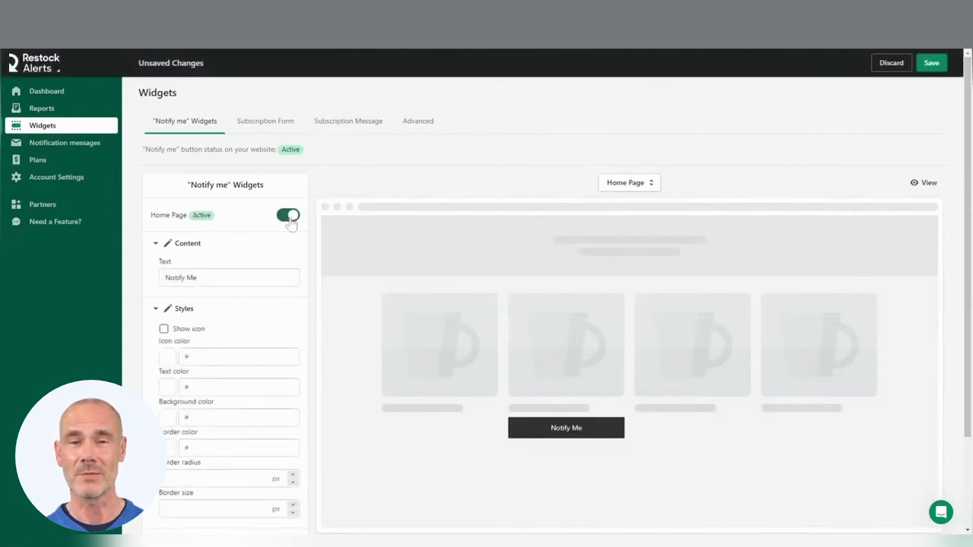
{"action": "left_click", "coordinate": [939, 65]}
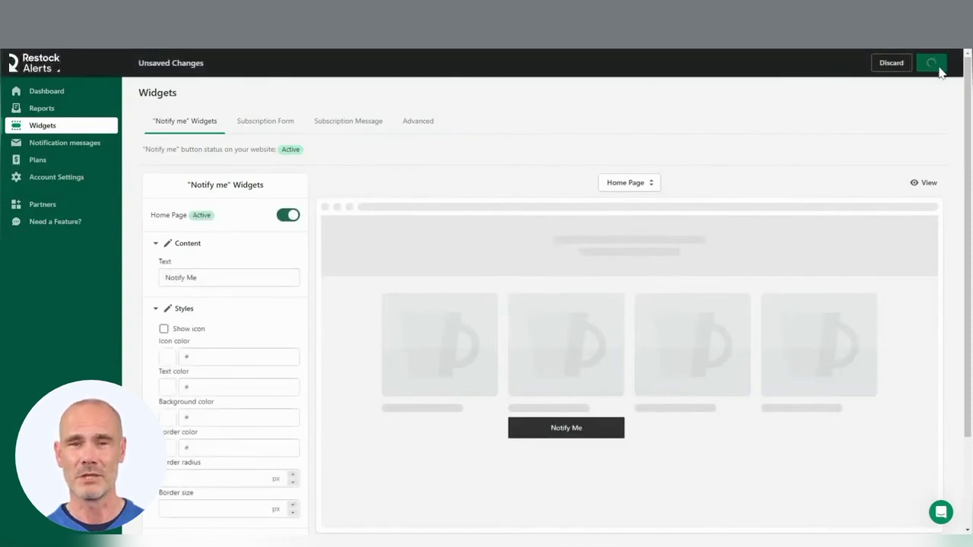
- Activate and save the Collection Page button, then view the storefront home page
{"action": "left_click", "coordinate": [643, 182]}
{"action": "left_click", "coordinate": [620, 250]}
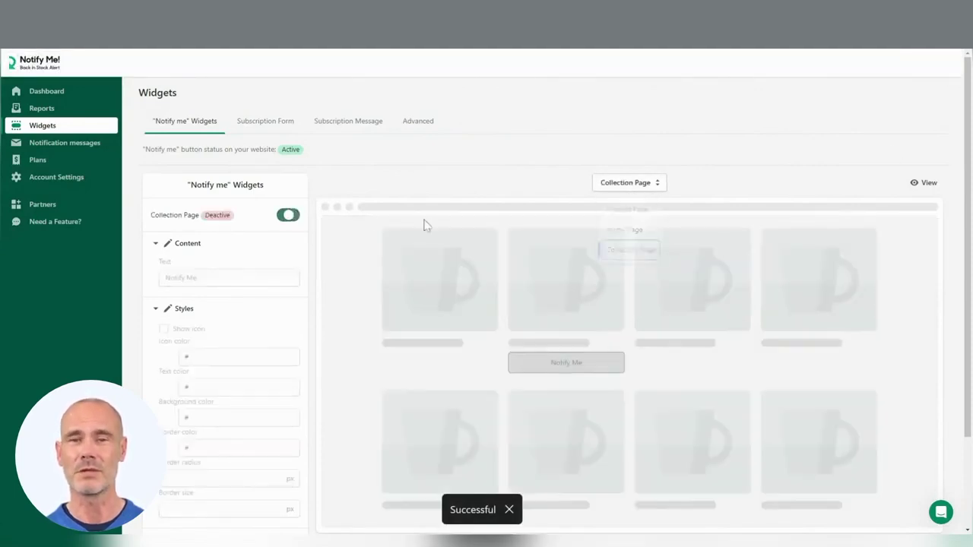
{"action": "left_click", "coordinate": [289, 216]}
{"action": "left_click", "coordinate": [931, 63]}
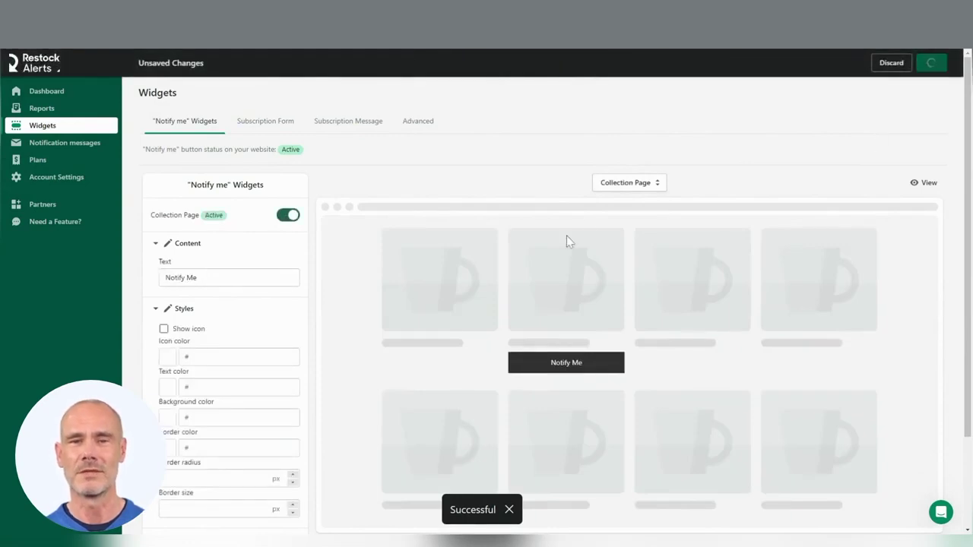
{"action": "left_click", "coordinate": [618, 186]}
{"action": "left_click", "coordinate": [627, 227]}
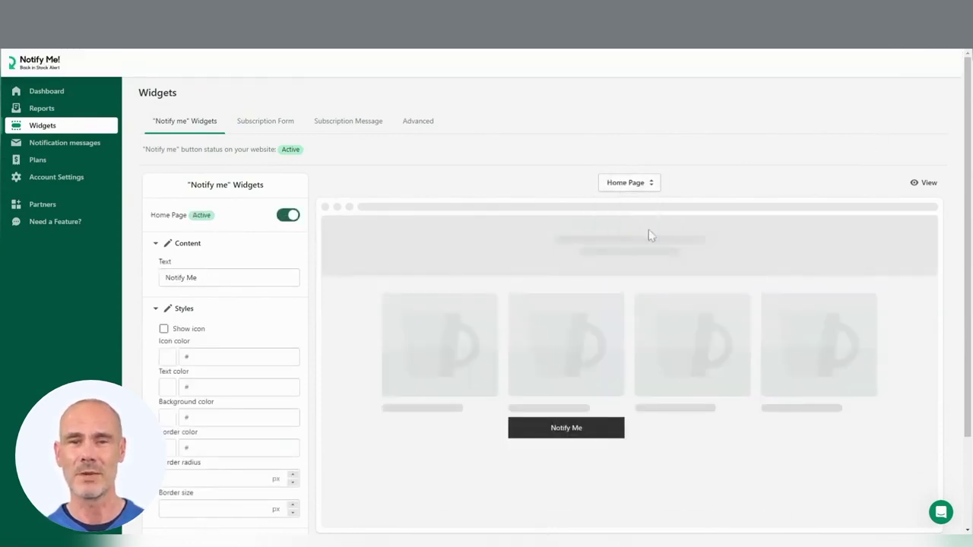
{"action": "left_click", "coordinate": [914, 185]}
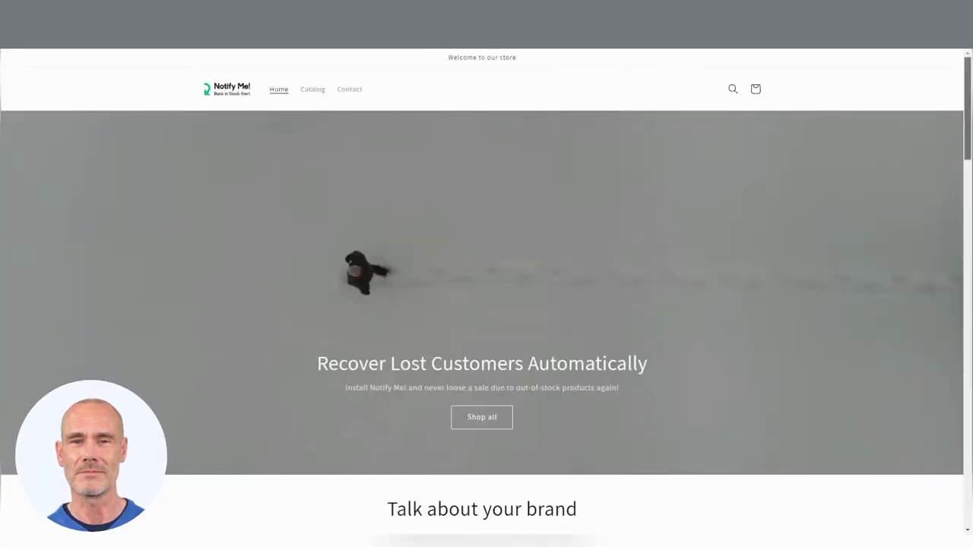
- Open and close the Notify Me signup popup for the sold-out Kid's Stan Smith shoe
{"action": "scroll", "coordinate": [674, 391], "scroll_direction": "down", "scroll_amount": 5}
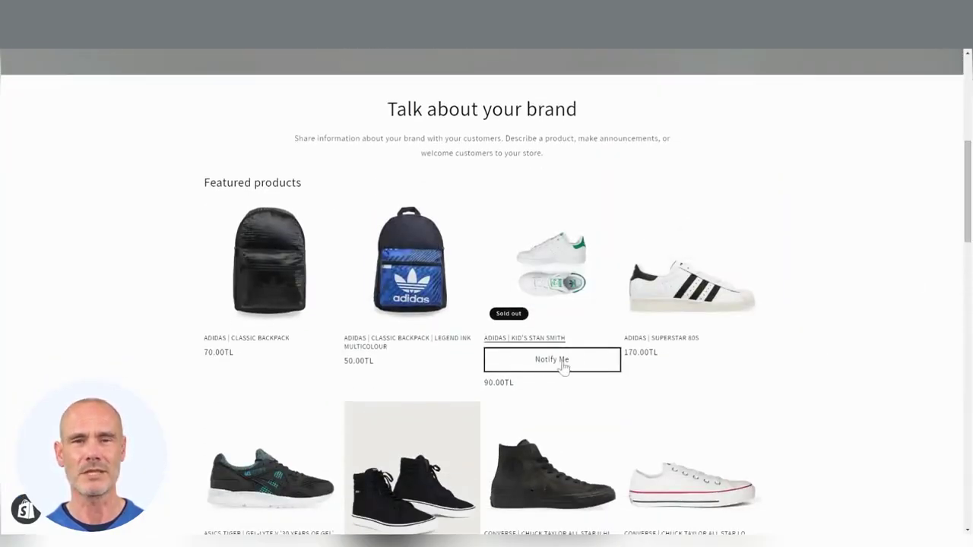
{"action": "left_click", "coordinate": [562, 364]}
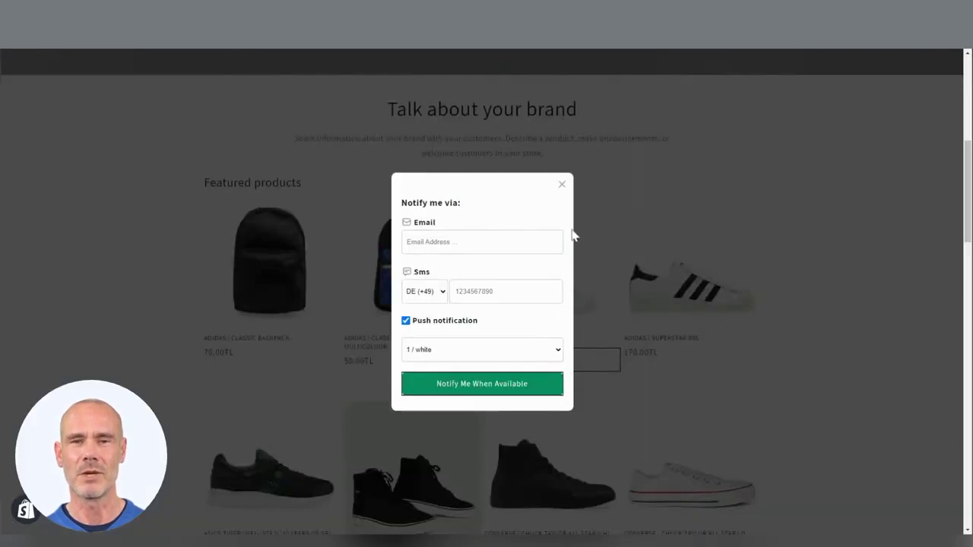
{"action": "left_click", "coordinate": [562, 185]}
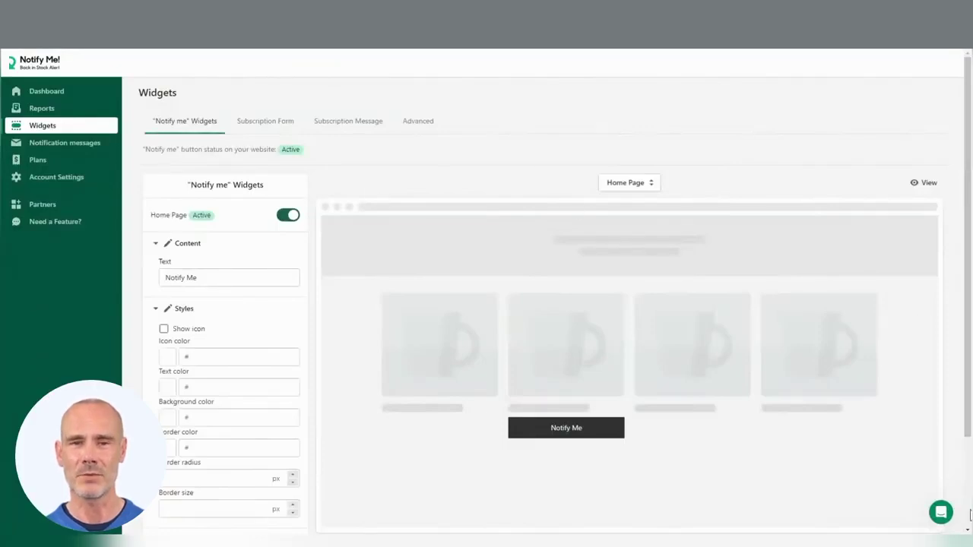
- Open the support chat, start a new conversation, and return to the help home view
{"action": "left_click", "coordinate": [941, 514]}
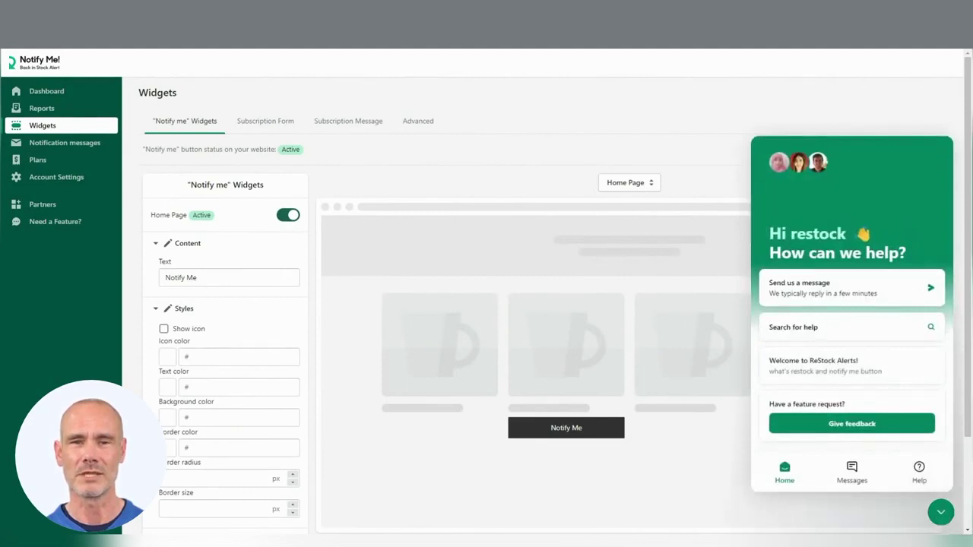
{"action": "left_click", "coordinate": [783, 303]}
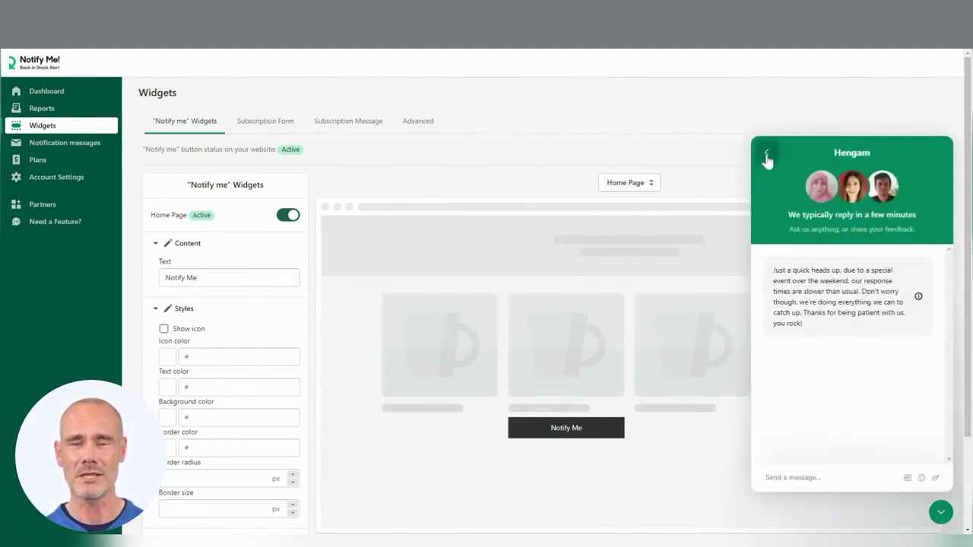
{"action": "left_click", "coordinate": [767, 157]}
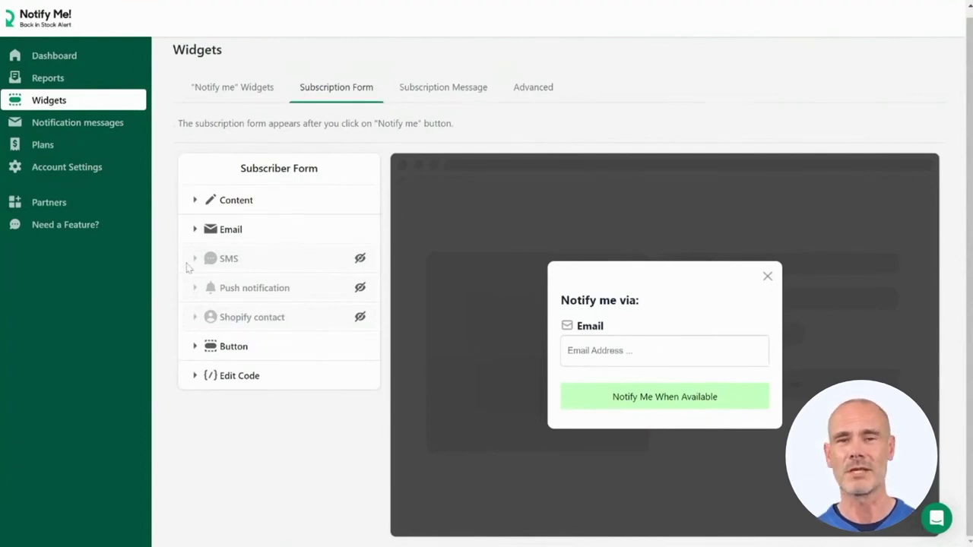
- Show the SMS, push notification and Shopify contact options on the subscription form
{"action": "left_click", "coordinate": [359, 258]}
{"action": "left_click", "coordinate": [360, 288]}
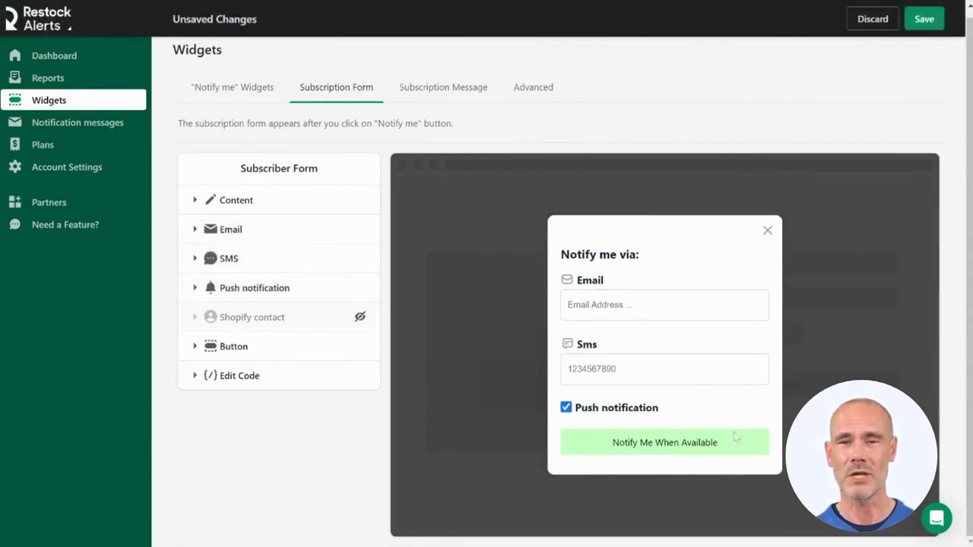
{"action": "left_click", "coordinate": [195, 228]}
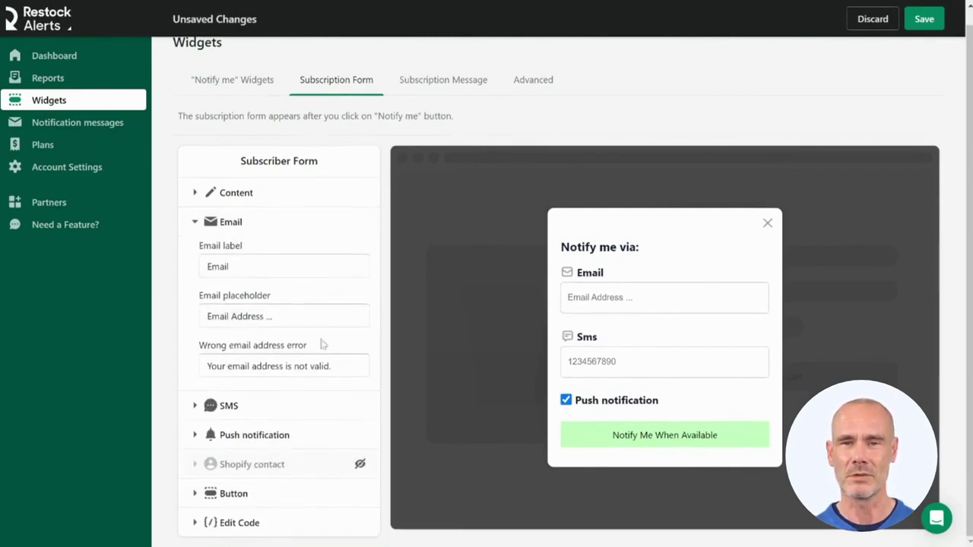
{"action": "left_click", "coordinate": [196, 406]}
{"action": "scroll", "coordinate": [198, 418], "scroll_direction": "down", "scroll_amount": 2}
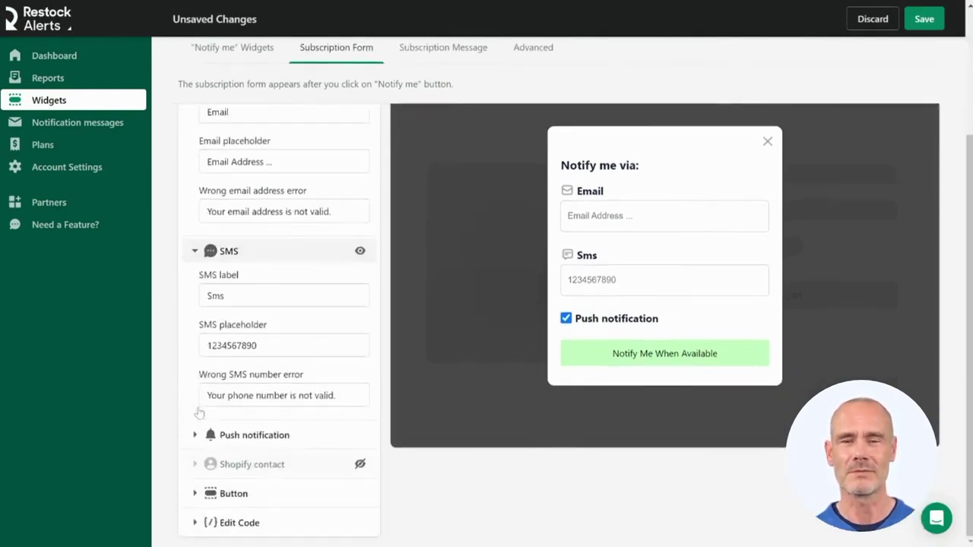
{"action": "left_click", "coordinate": [196, 436]}
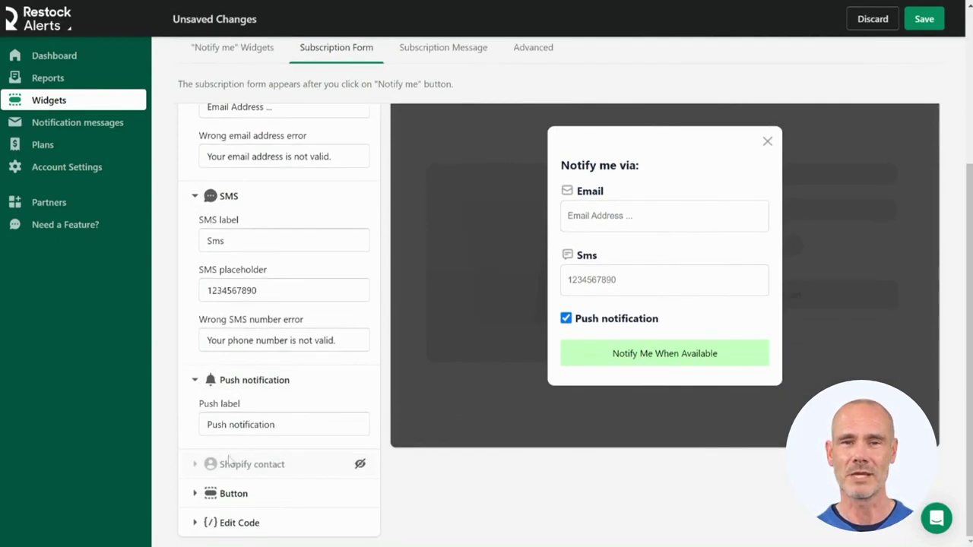
{"action": "left_click", "coordinate": [360, 463]}
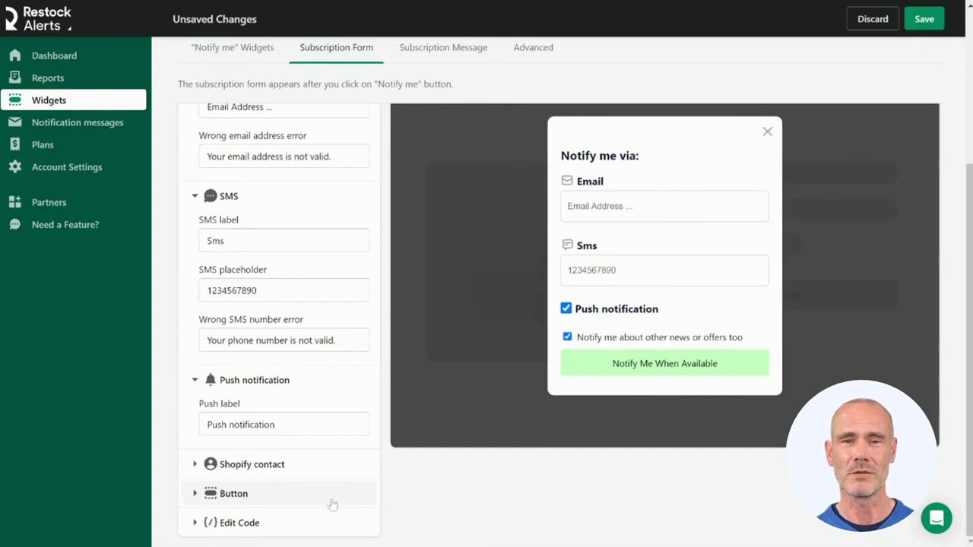
- Make the submit button text white (ffffff) with a green 008060 background
{"action": "left_click", "coordinate": [224, 504]}
{"action": "scroll", "coordinate": [223, 501], "scroll_direction": "down", "scroll_amount": 3}
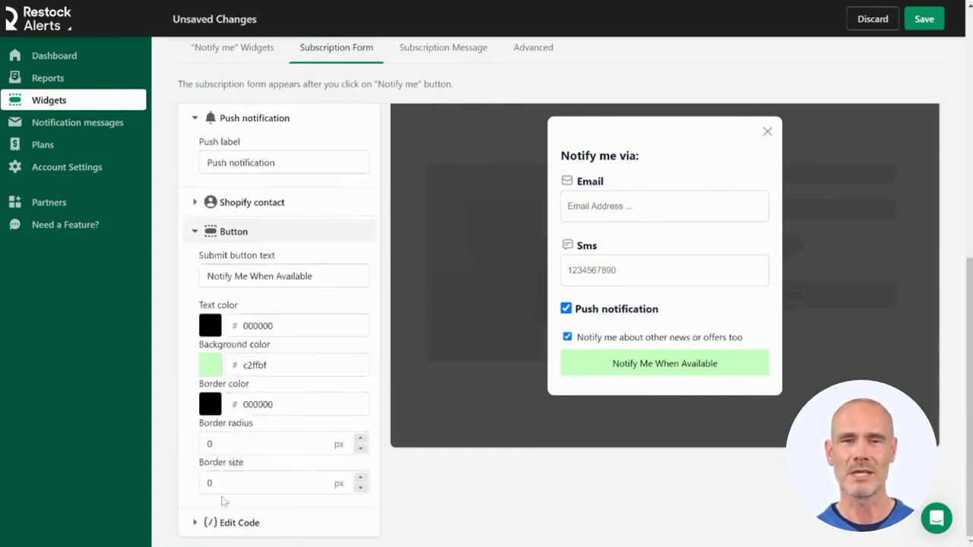
{"action": "left_click", "coordinate": [275, 327]}
{"action": "left_click", "coordinate": [212, 332]}
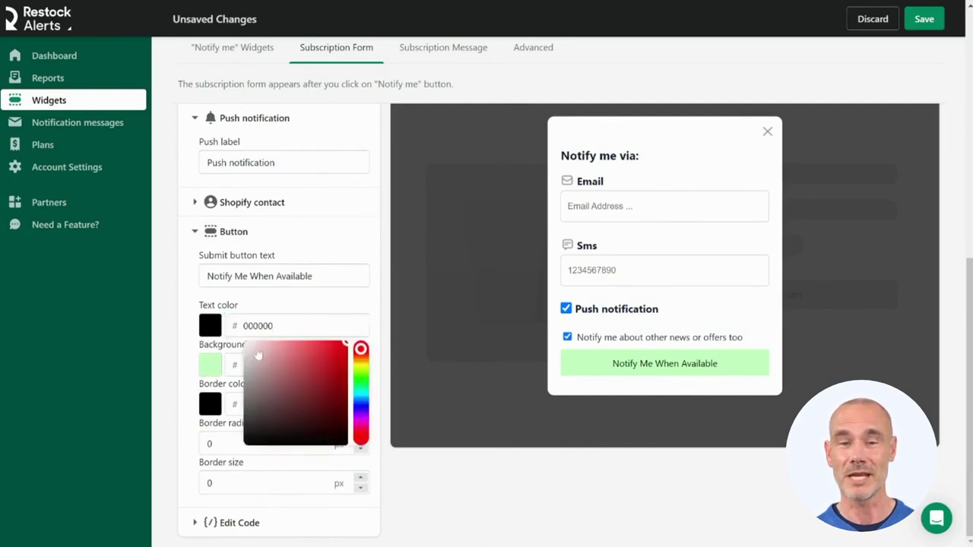
{"action": "left_click_drag", "start_coordinate": [259, 355], "coordinate": [220, 335]}
{"action": "double_click", "coordinate": [266, 365]}
{"action": "type", "text": "008060"}
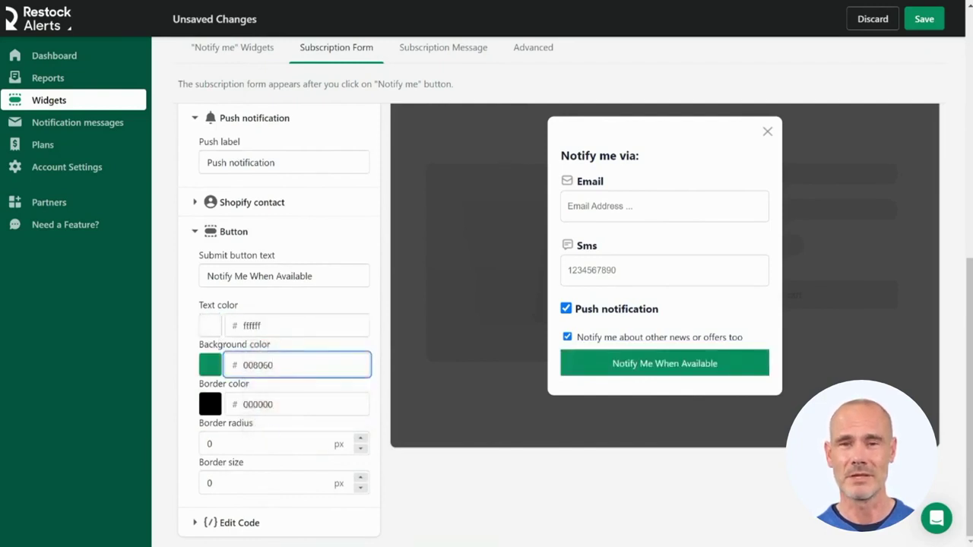
- Give the submit button a border radius of 20 and border size of 2
{"action": "double_click", "coordinate": [209, 443]}
{"action": "type", "text": "20"}
{"action": "left_click", "coordinate": [210, 482]}
{"action": "double_click", "coordinate": [210, 483]}
{"action": "type", "text": "2"}
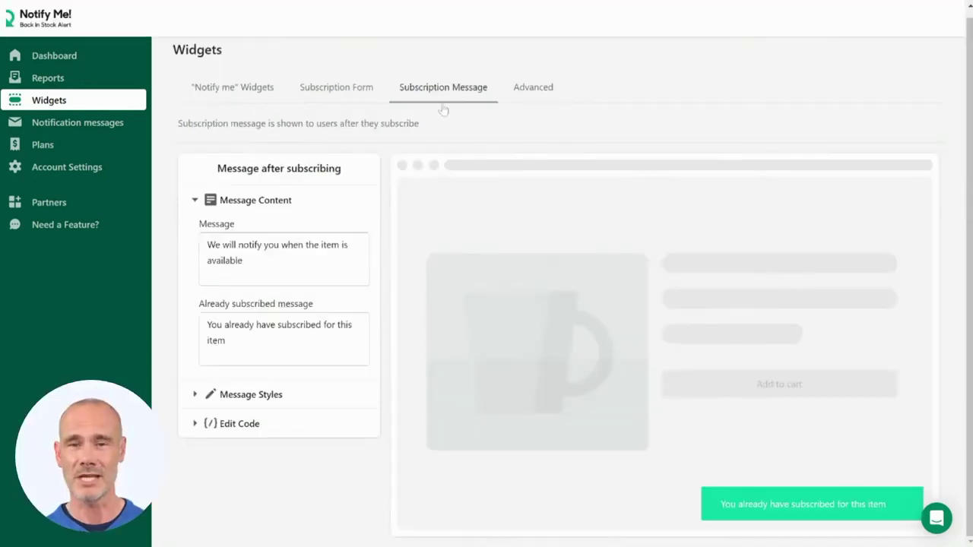
{"action": "left_click", "coordinate": [444, 110]}
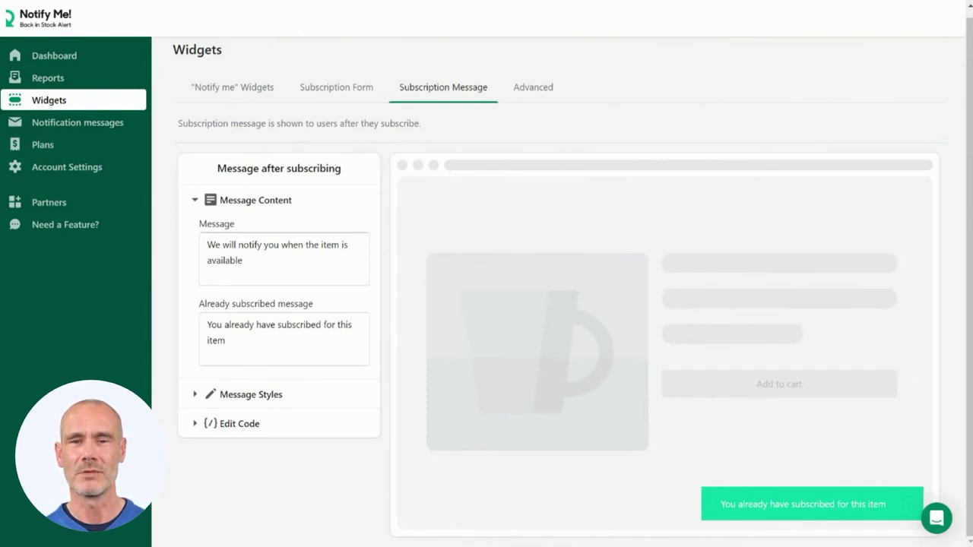
- Preview the after-subscribe and already-subscribed messages, then expand the toast message styles
{"action": "left_click", "coordinate": [208, 244]}
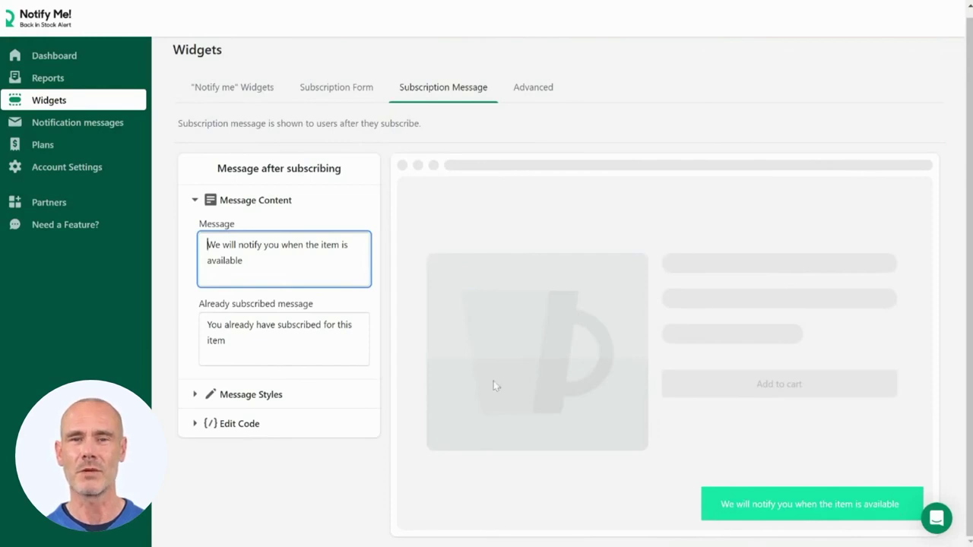
{"action": "left_click", "coordinate": [208, 324]}
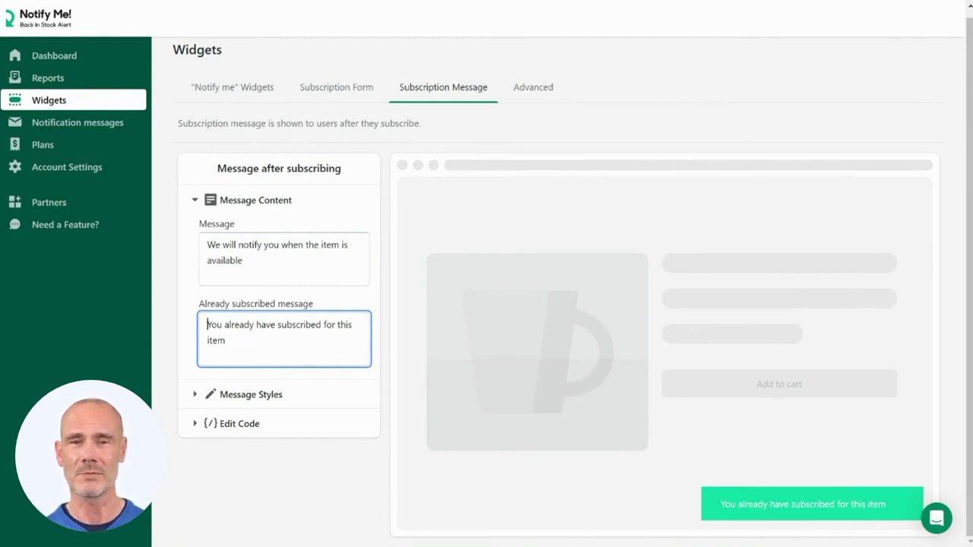
{"action": "left_click", "coordinate": [195, 394]}
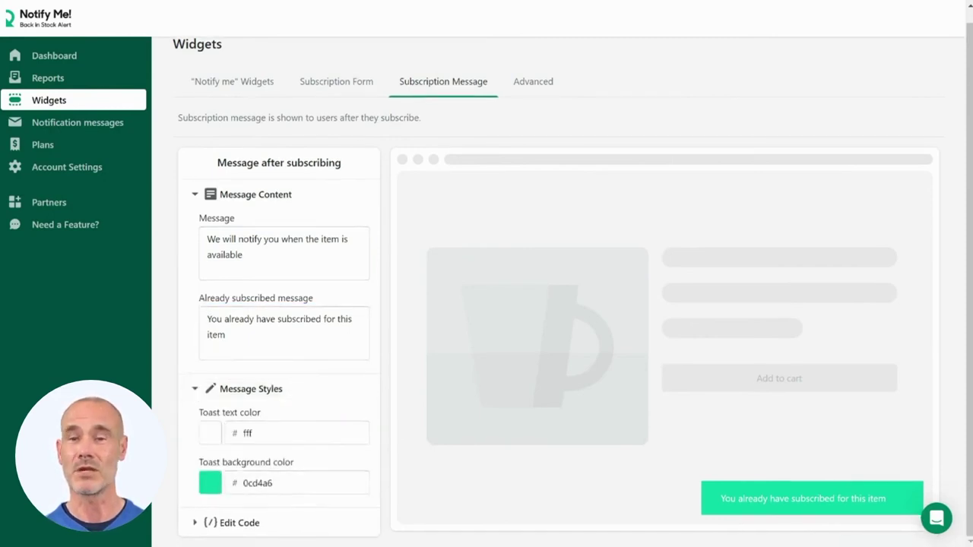
- Pick a new toast background colour and expand the custom code section
{"action": "left_click", "coordinate": [215, 487]}
{"action": "left_click", "coordinate": [361, 427]}
{"action": "left_click", "coordinate": [394, 505]}
{"action": "left_click", "coordinate": [311, 528]}
{"action": "scroll", "coordinate": [311, 527], "scroll_direction": "down", "scroll_amount": 2}
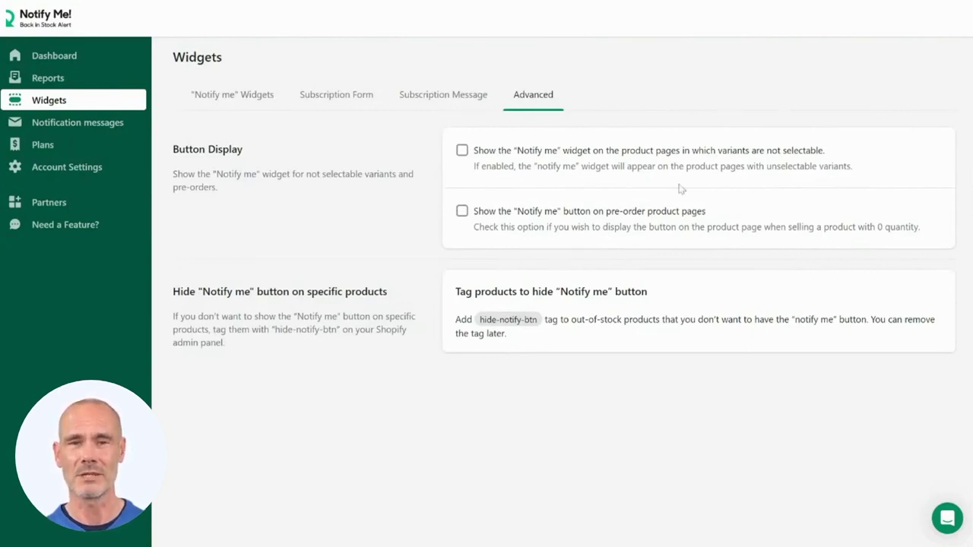
- Tick both Button Display options: unselectable variants and pre-order product pages
{"action": "left_click", "coordinate": [461, 152]}
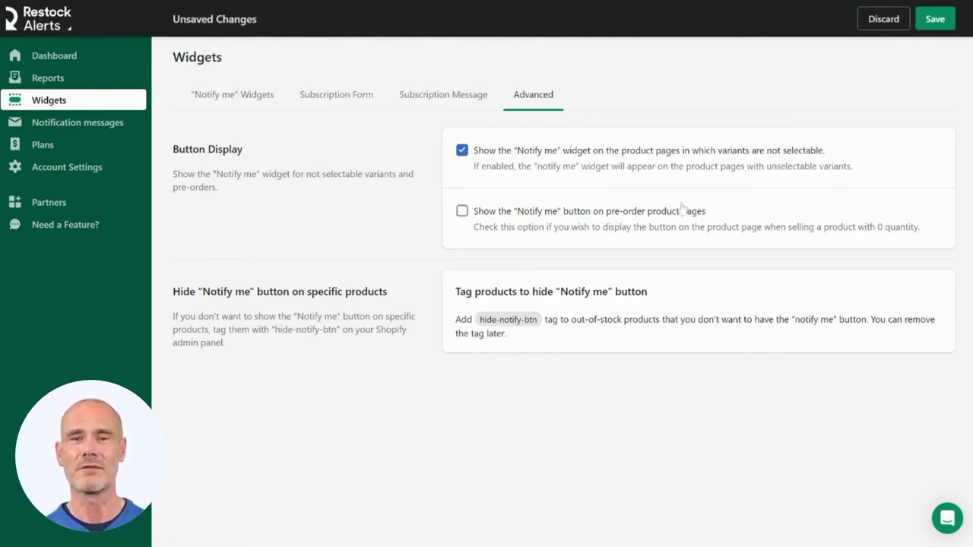
{"action": "left_click", "coordinate": [461, 212]}
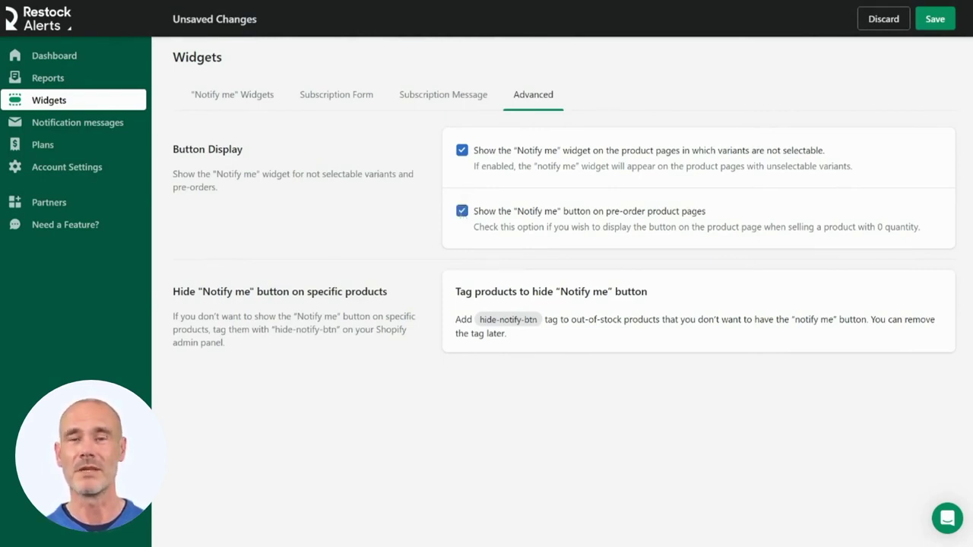
{"action": "left_click_drag", "start_coordinate": [478, 320], "coordinate": [535, 320]}
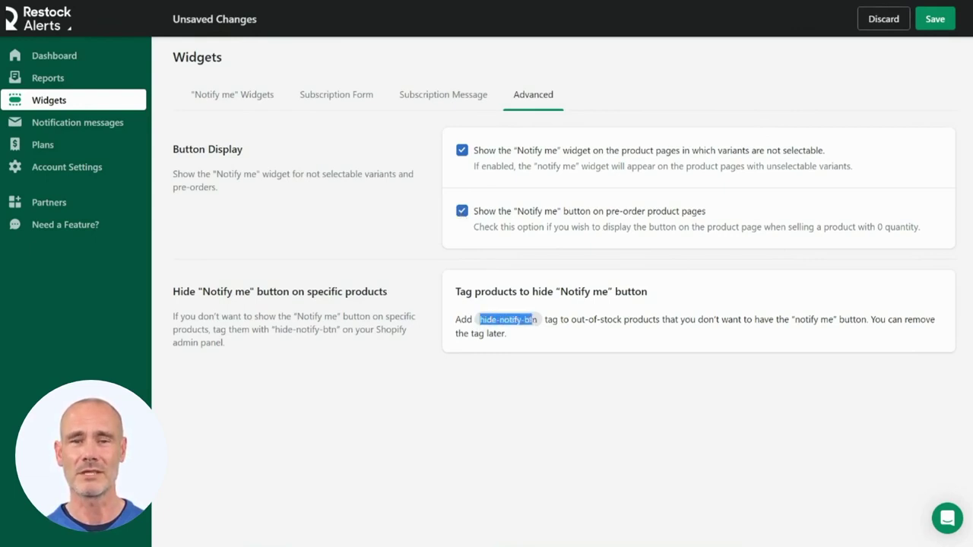
{"action": "left_click", "coordinate": [454, 327]}
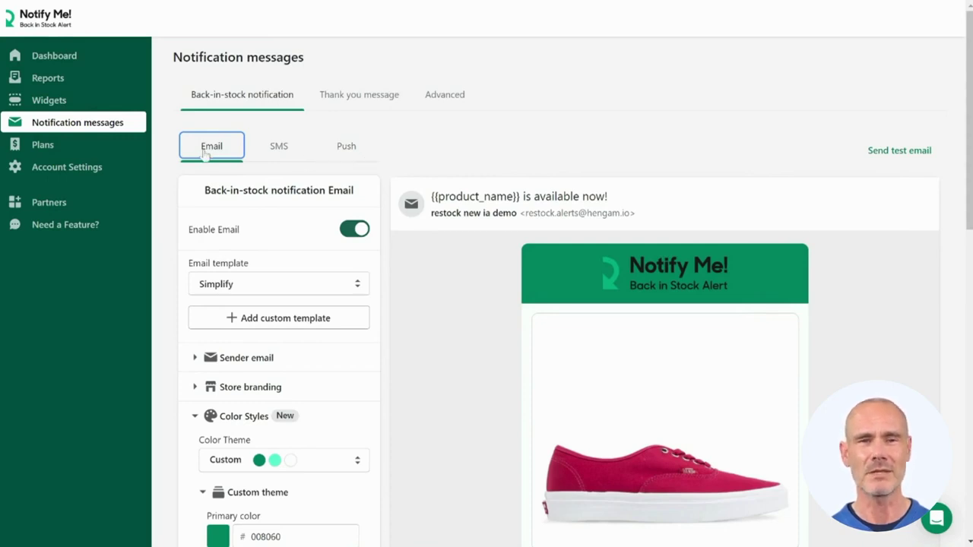
- Switch off the SMS and push back-in-stock alerts, keeping only email enabled
{"action": "left_click_drag", "start_coordinate": [185, 237], "coordinate": [269, 239]}
{"action": "left_click", "coordinate": [356, 237]}
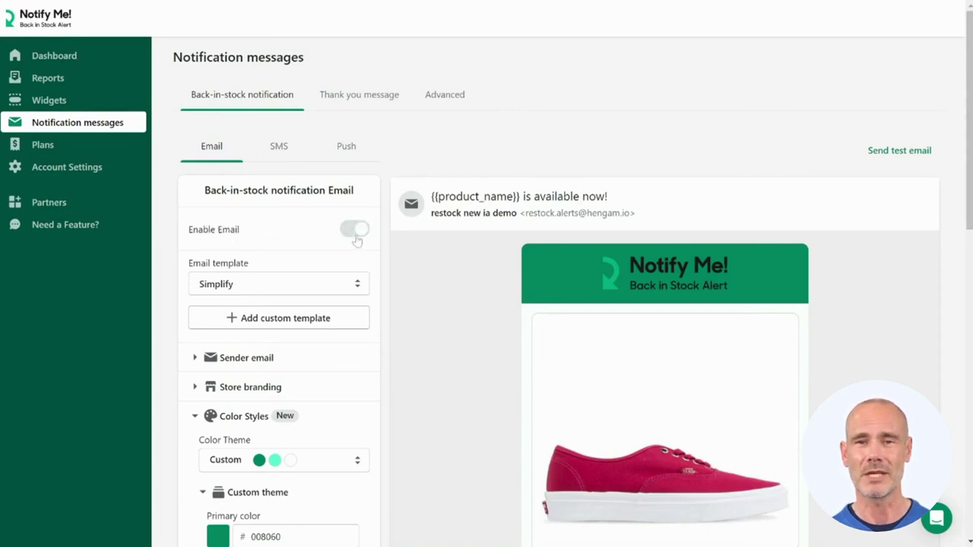
{"action": "left_click", "coordinate": [281, 148]}
{"action": "left_click", "coordinate": [354, 236]}
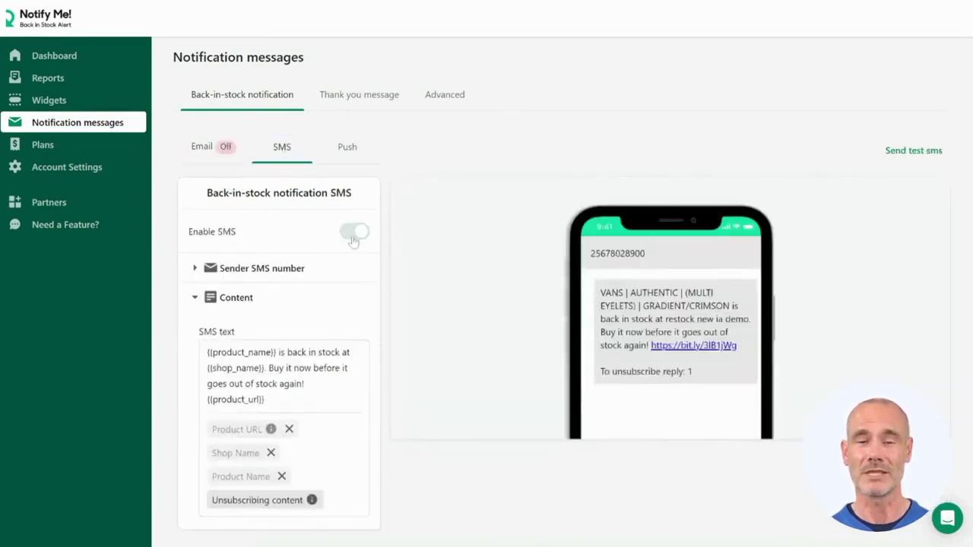
{"action": "left_click", "coordinate": [351, 155]}
{"action": "left_click", "coordinate": [356, 231]}
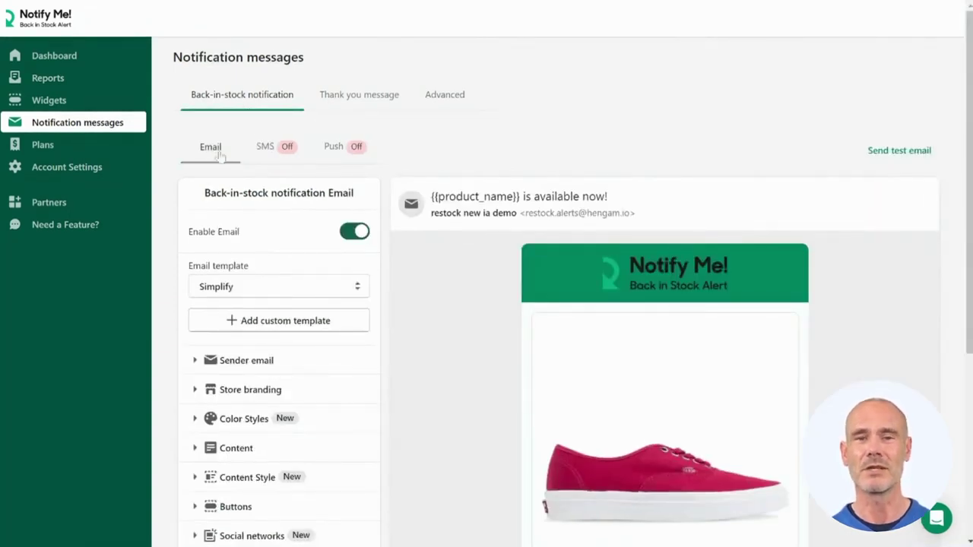
{"action": "scroll", "coordinate": [219, 190], "scroll_direction": "down", "scroll_amount": 3}
{"action": "left_click", "coordinate": [255, 160]}
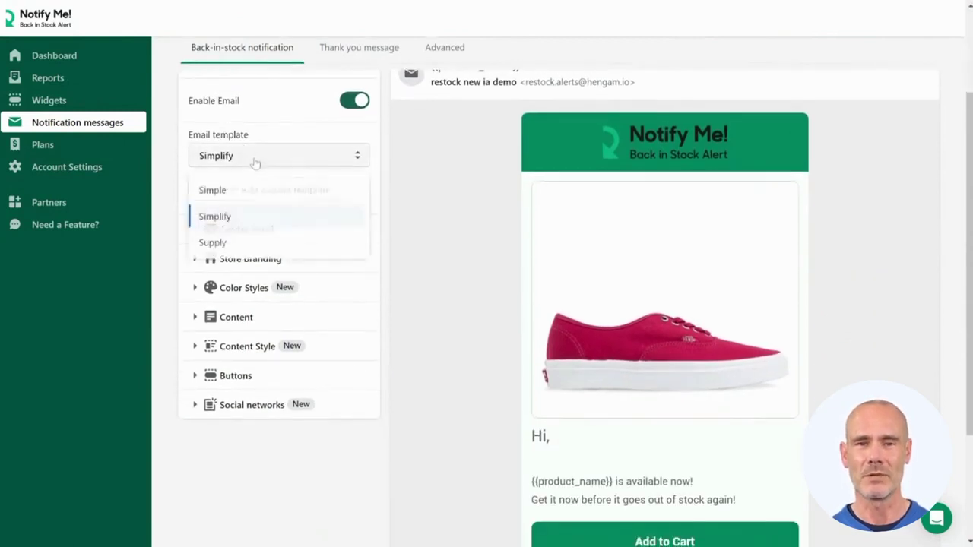
{"action": "left_click", "coordinate": [239, 190]}
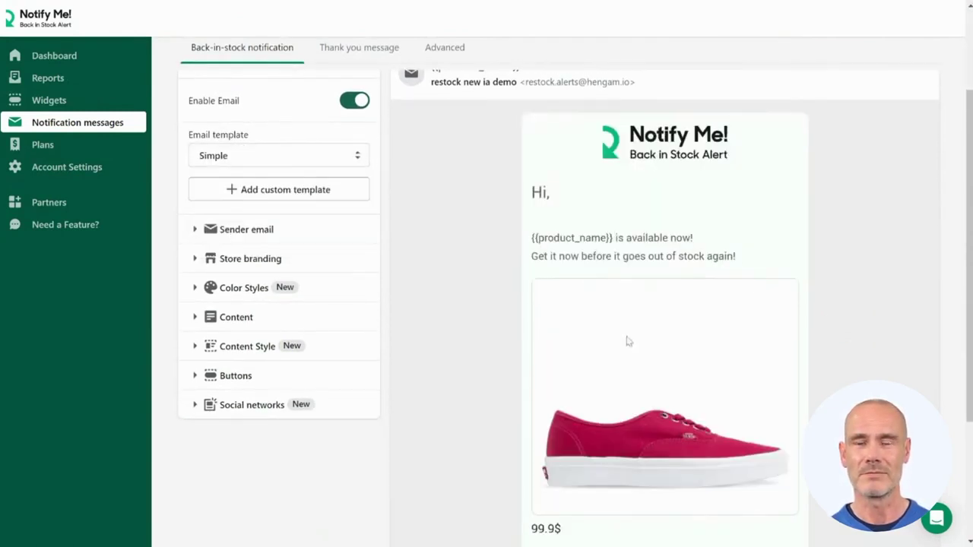
{"action": "scroll", "coordinate": [646, 326], "scroll_direction": "down", "scroll_amount": 2}
{"action": "left_click", "coordinate": [239, 101]}
{"action": "left_click", "coordinate": [235, 178]}
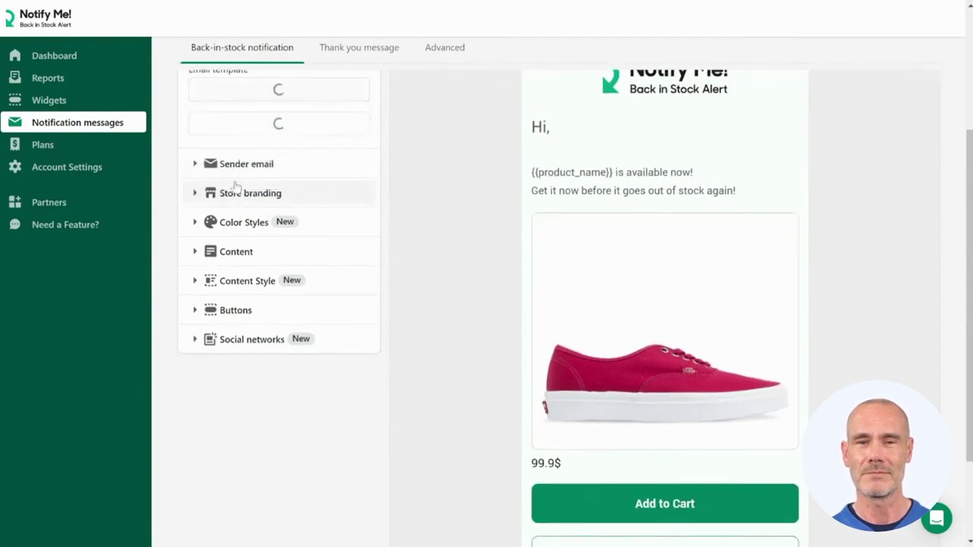
{"action": "left_click", "coordinate": [235, 156]}
{"action": "left_click", "coordinate": [244, 217]}
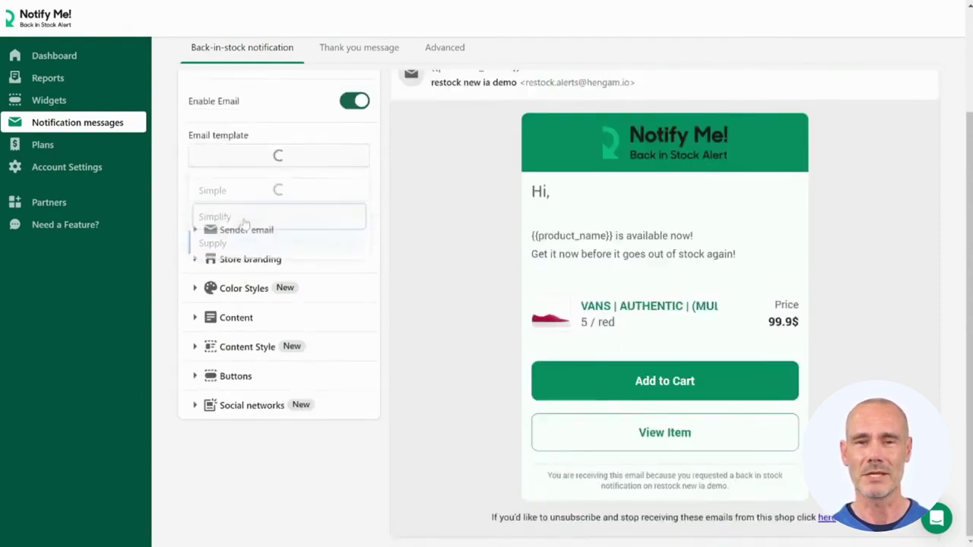
{"action": "left_click", "coordinate": [219, 235]}
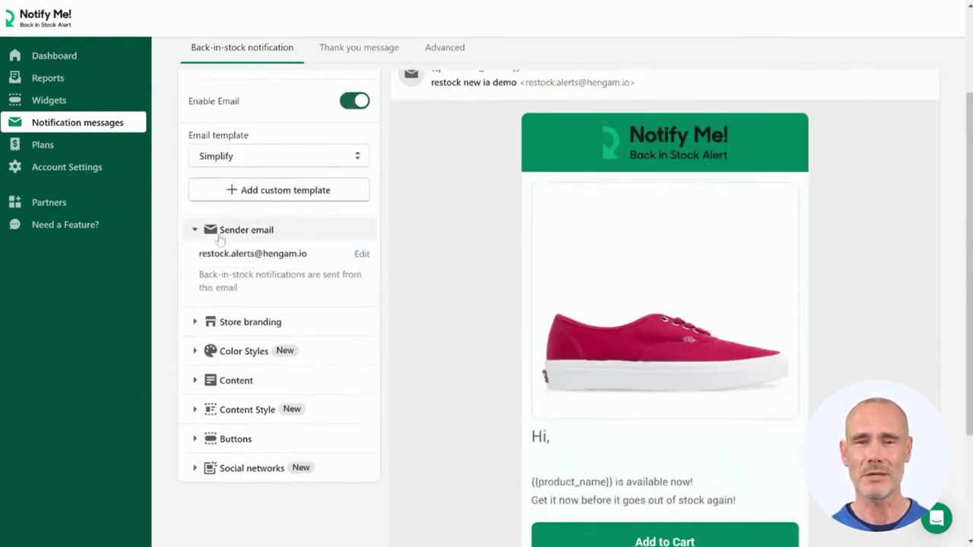
{"action": "scroll", "coordinate": [220, 240], "scroll_direction": "down", "scroll_amount": 1}
{"action": "left_click_drag", "start_coordinate": [198, 188], "coordinate": [320, 195]}
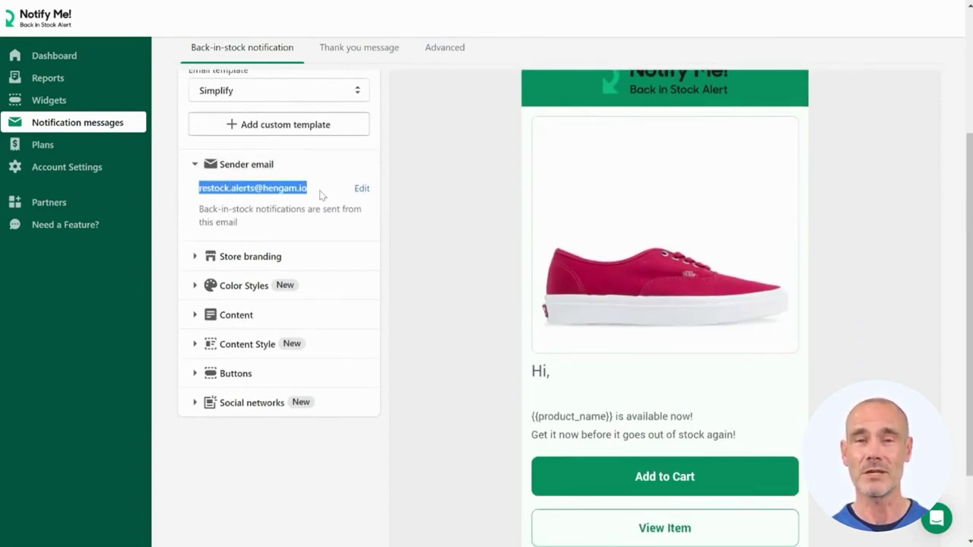
{"action": "left_click", "coordinate": [322, 196]}
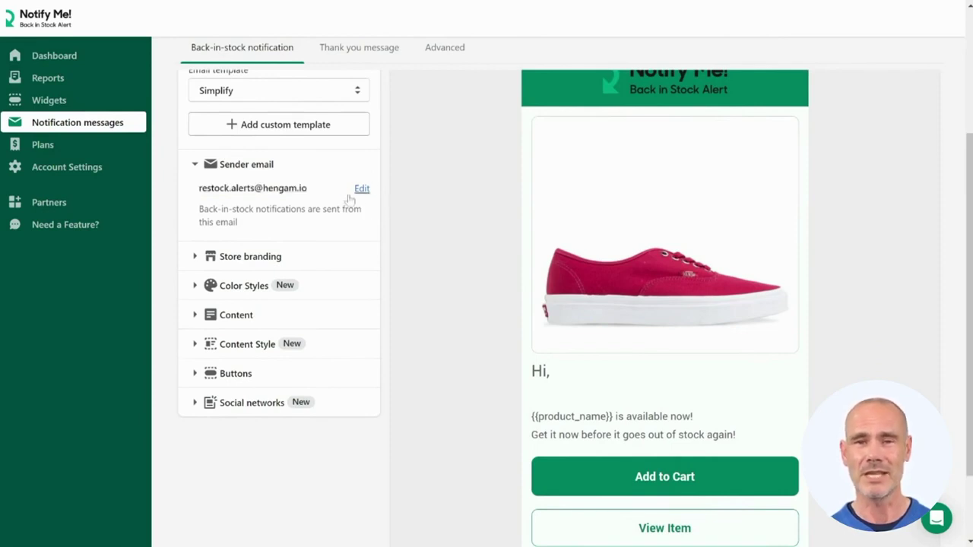
{"action": "scroll", "coordinate": [278, 251], "scroll_direction": "up", "scroll_amount": 1}
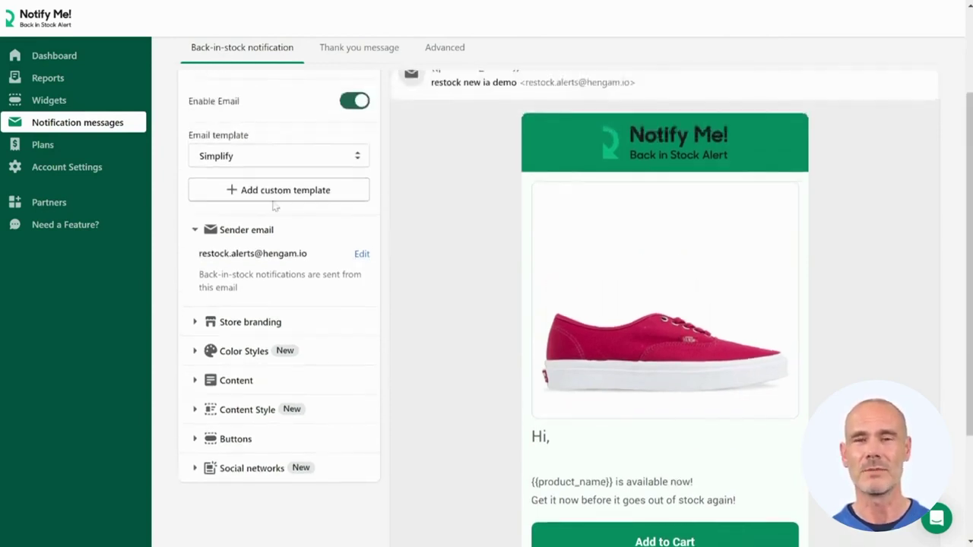
{"action": "left_click", "coordinate": [195, 230]}
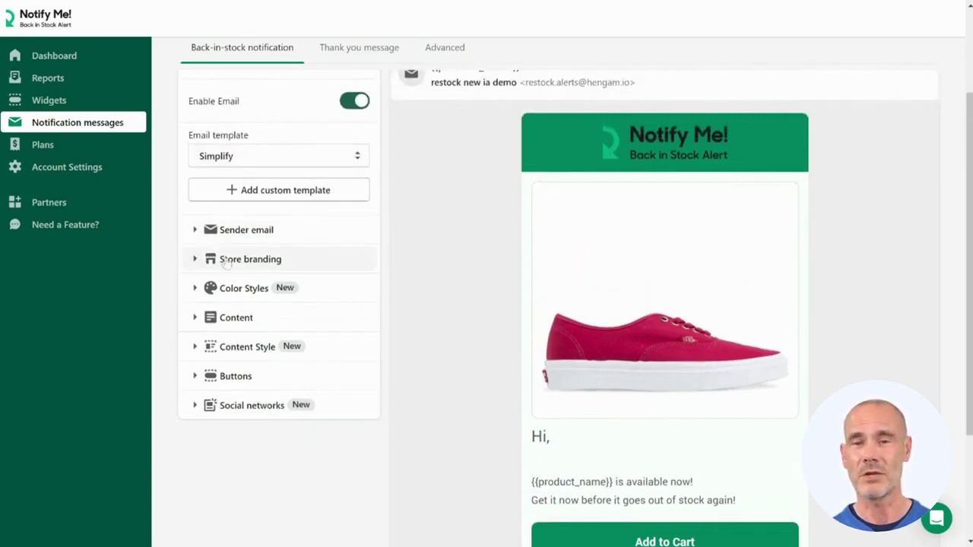
{"action": "left_click", "coordinate": [247, 263]}
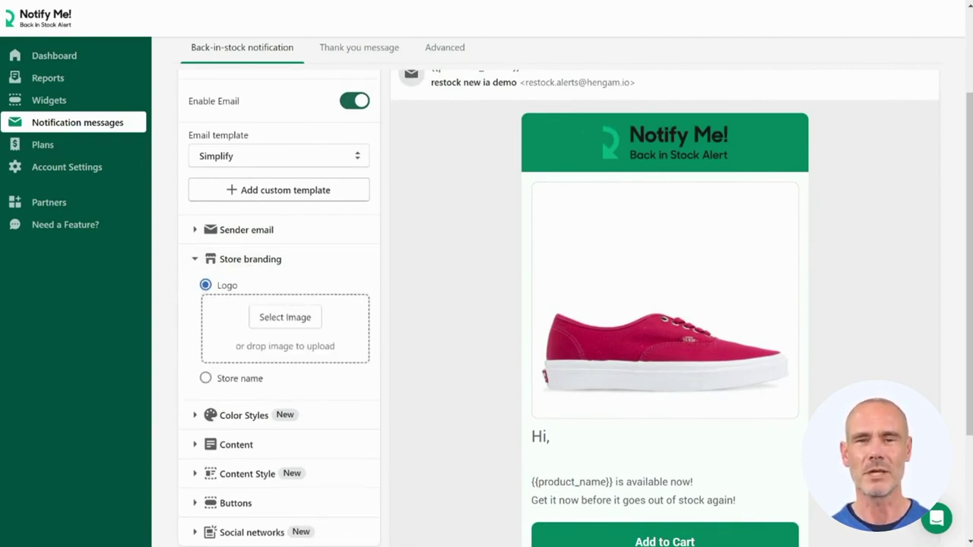
{"action": "left_click", "coordinate": [194, 260]}
{"action": "scroll", "coordinate": [194, 262], "scroll_direction": "down", "scroll_amount": 1}
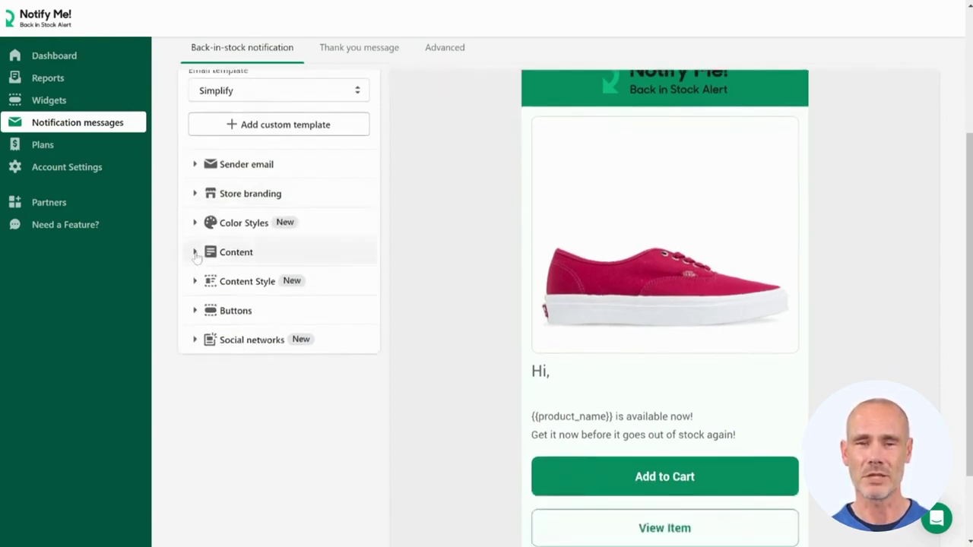
- Keep the Custom colour theme and set the email primary colour to 8100ff
{"action": "left_click", "coordinate": [204, 228]}
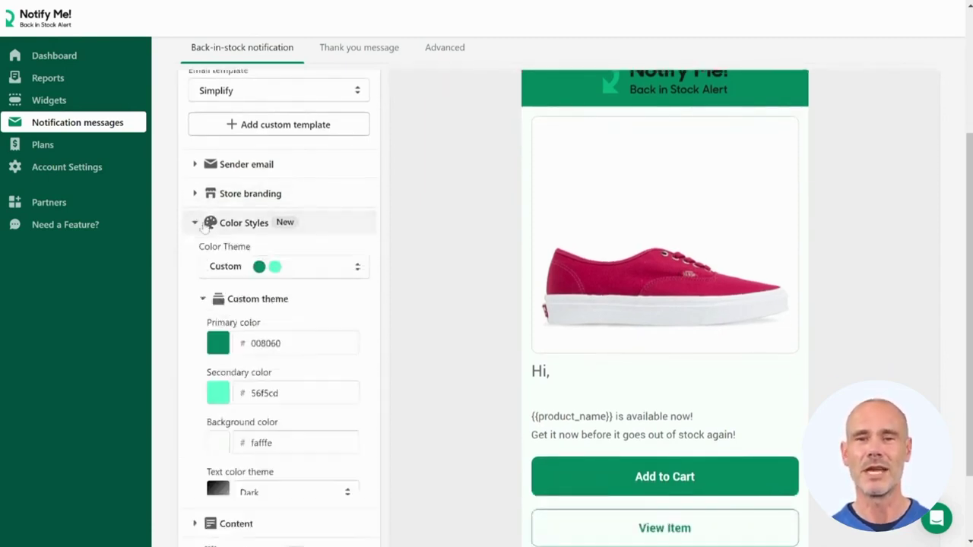
{"action": "left_click", "coordinate": [229, 265]}
{"action": "left_click", "coordinate": [225, 307]}
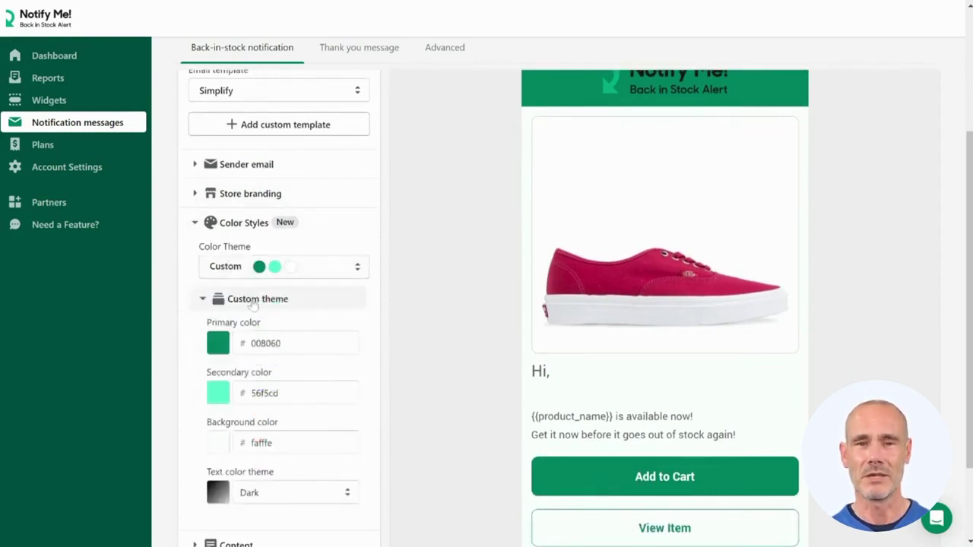
{"action": "double_click", "coordinate": [265, 343]}
{"action": "type", "text": "8100ff"}
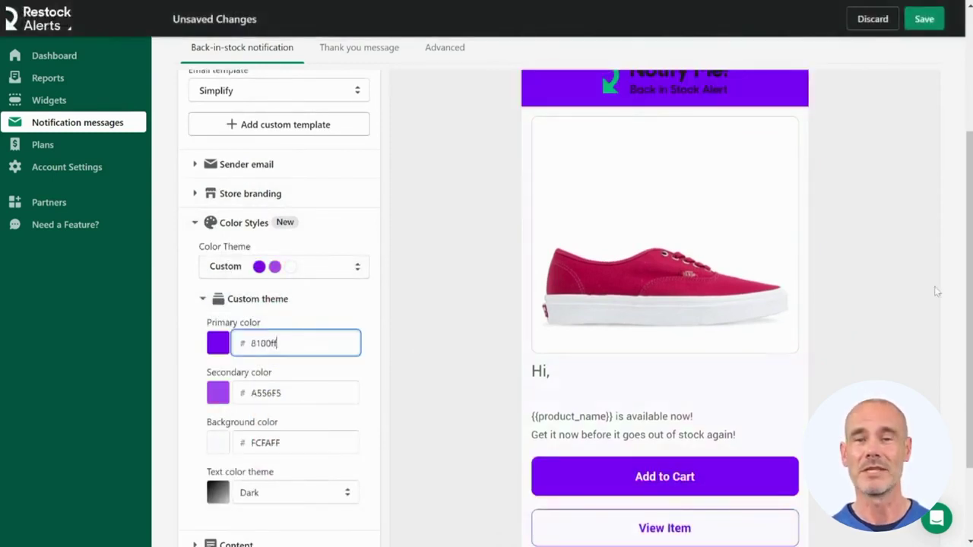
{"action": "scroll", "coordinate": [304, 304], "scroll_direction": "down", "scroll_amount": 2}
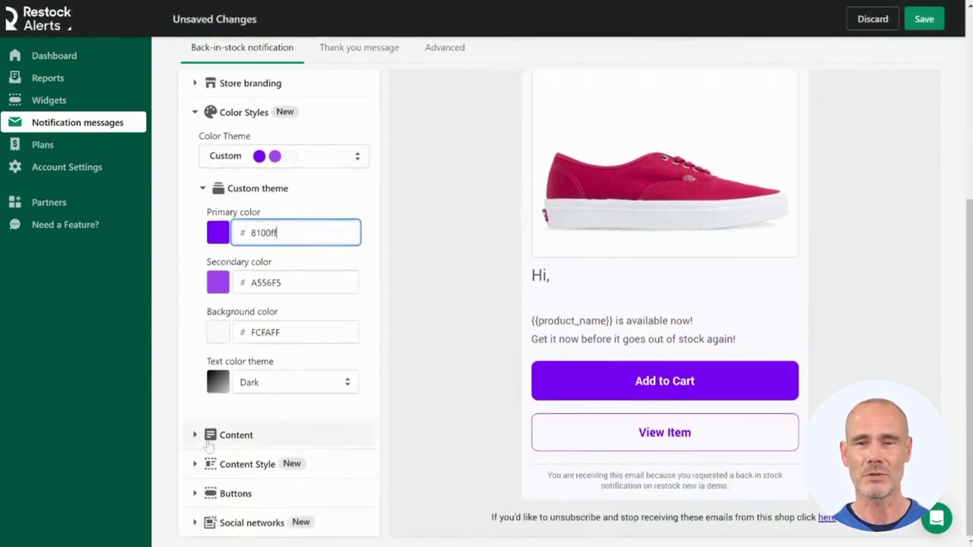
{"action": "left_click", "coordinate": [236, 435]}
{"action": "scroll", "coordinate": [238, 436], "scroll_direction": "down", "scroll_amount": 3}
{"action": "scroll", "coordinate": [281, 342], "scroll_direction": "down", "scroll_amount": 1}
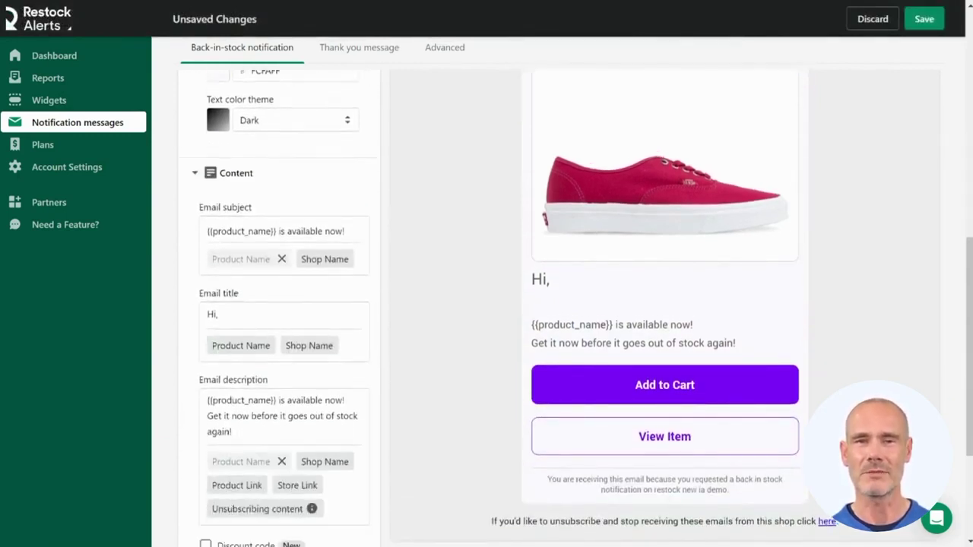
- Append ' from {{shop_name}}' to the email subject and ' at {{shop_name}}' to the description
{"action": "scroll", "coordinate": [221, 257], "scroll_direction": "down", "scroll_amount": 1}
{"action": "left_click", "coordinate": [343, 166]}
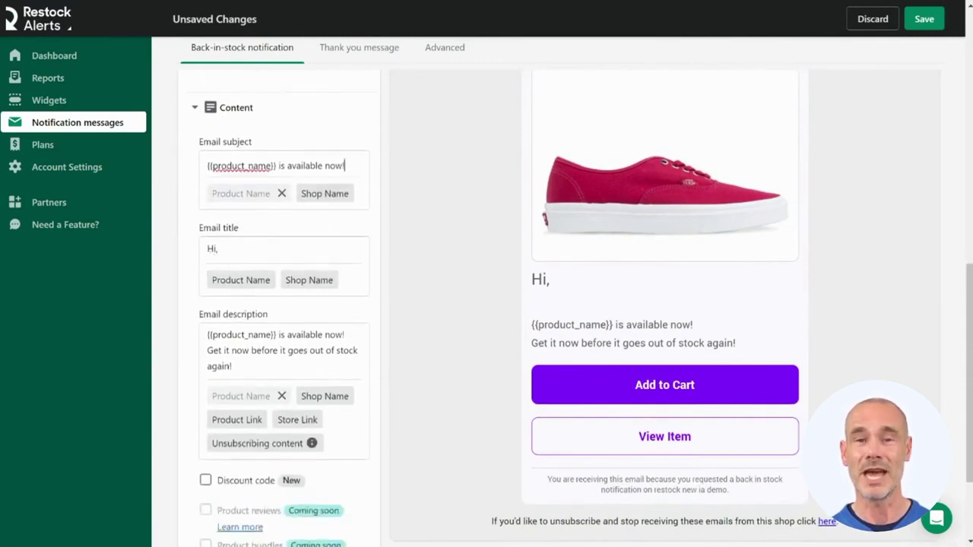
{"action": "type", "text": "from"}
{"action": "left_click", "coordinate": [327, 193]}
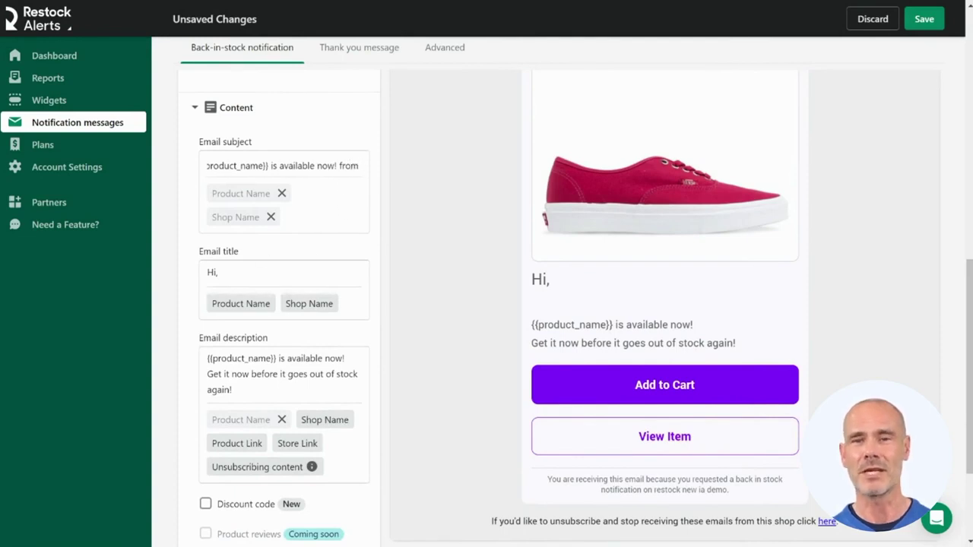
{"action": "scroll", "coordinate": [303, 348], "scroll_direction": "down", "scroll_amount": 1}
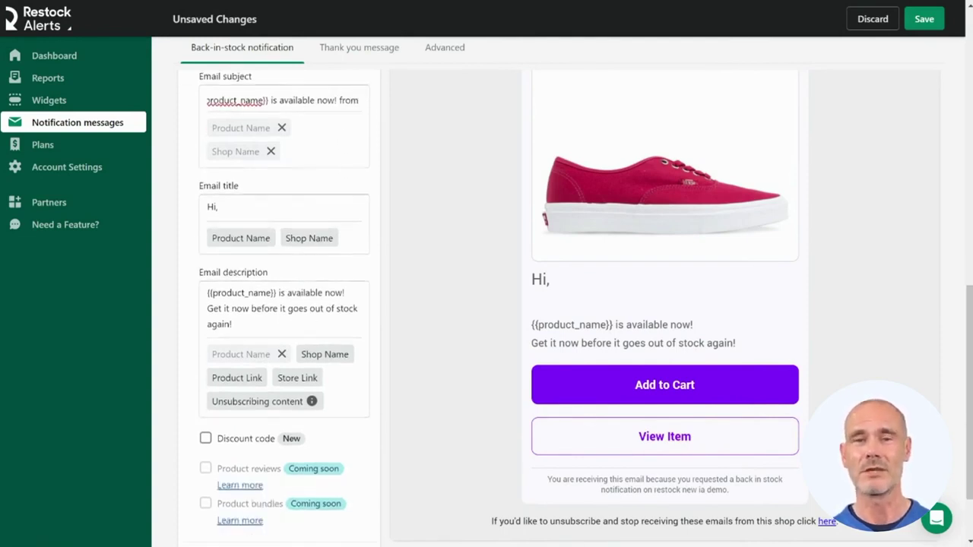
{"action": "left_click", "coordinate": [345, 293]}
{"action": "type", "text": "at"}
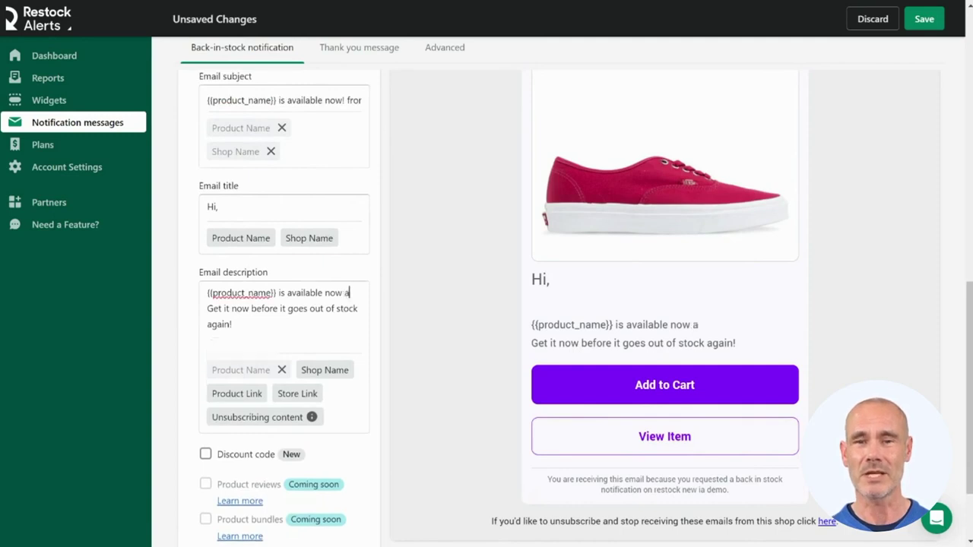
{"action": "left_click", "coordinate": [313, 370]}
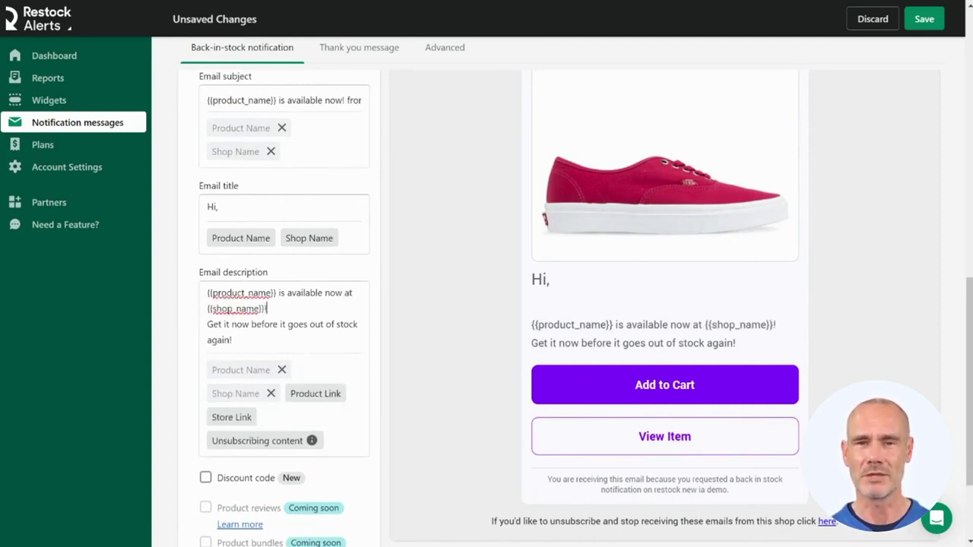
- Include the discount code restocked10 in the email
{"action": "scroll", "coordinate": [284, 304], "scroll_direction": "down", "scroll_amount": 2}
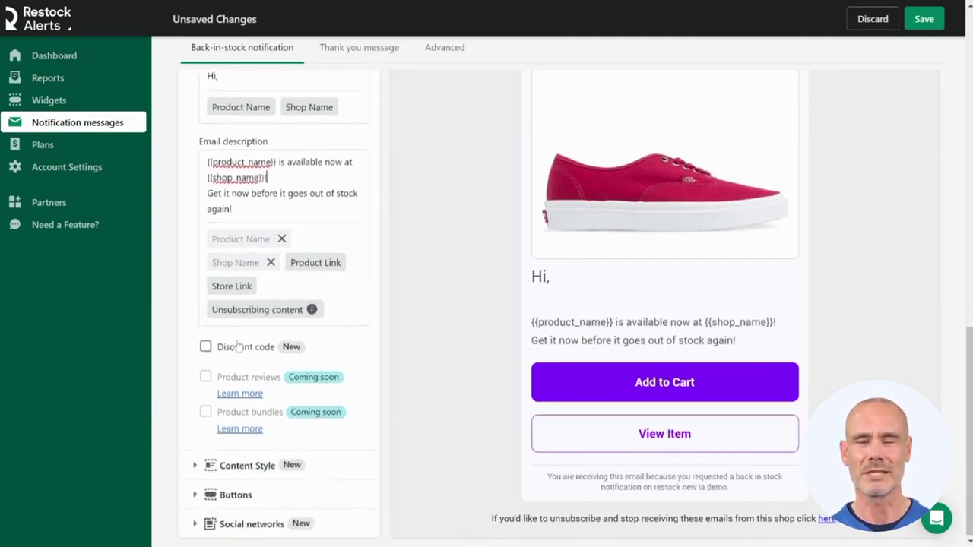
{"action": "left_click", "coordinate": [258, 348]}
{"action": "left_click", "coordinate": [235, 387]}
{"action": "type", "text": "restocked10"}
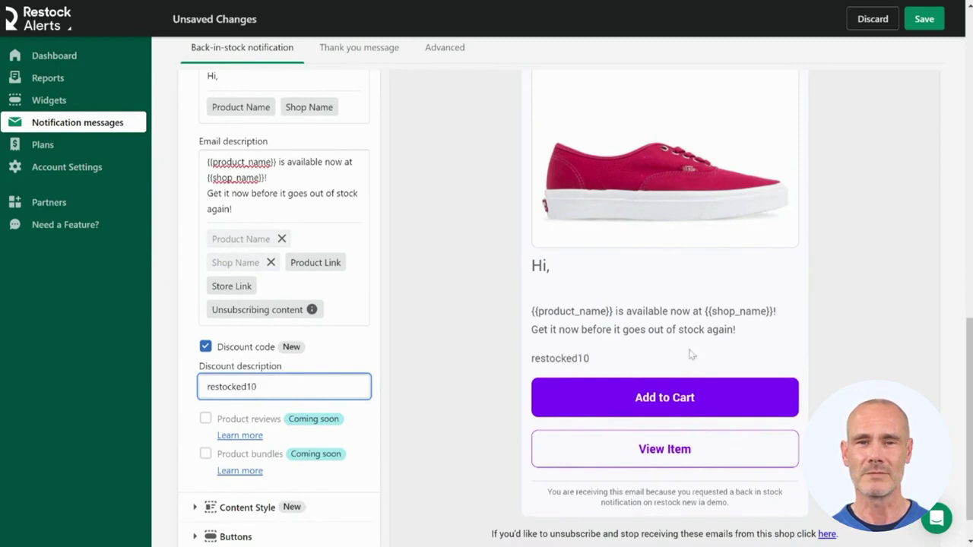
{"action": "scroll", "coordinate": [263, 377], "scroll_direction": "down", "scroll_amount": 1}
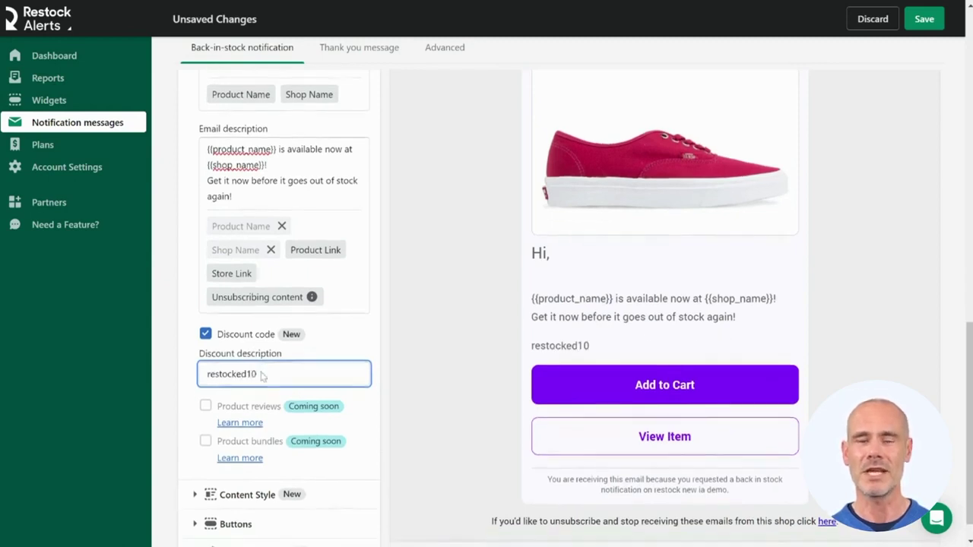
- Set the email content font to Arial
{"action": "left_click", "coordinate": [237, 464]}
{"action": "scroll", "coordinate": [238, 467], "scroll_direction": "down", "scroll_amount": 3}
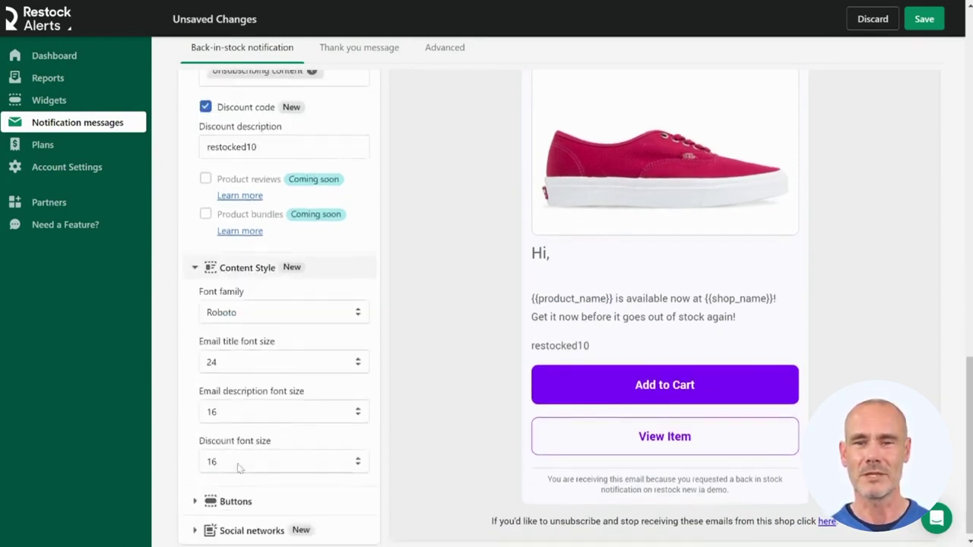
{"action": "left_click", "coordinate": [267, 320]}
{"action": "left_click", "coordinate": [291, 334]}
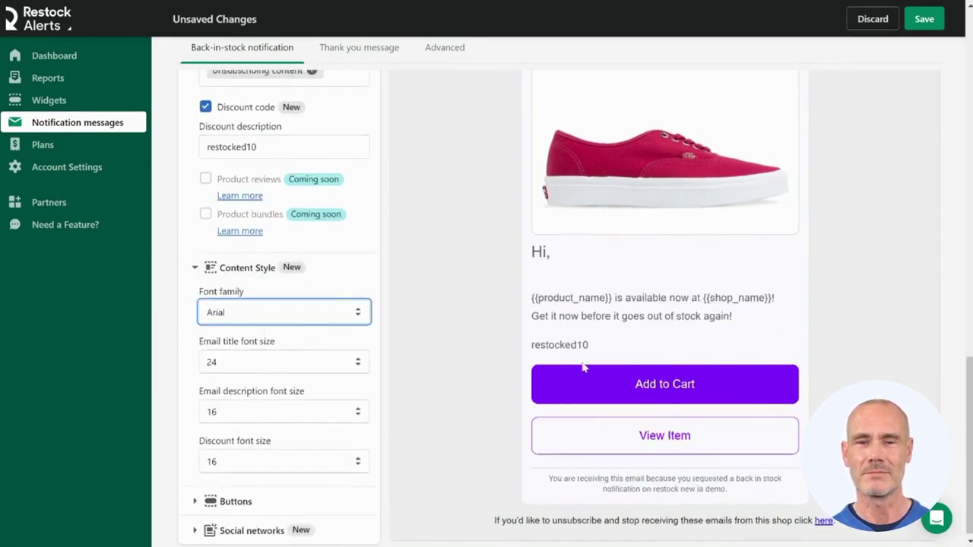
{"action": "scroll", "coordinate": [214, 302], "scroll_direction": "down", "scroll_amount": 1}
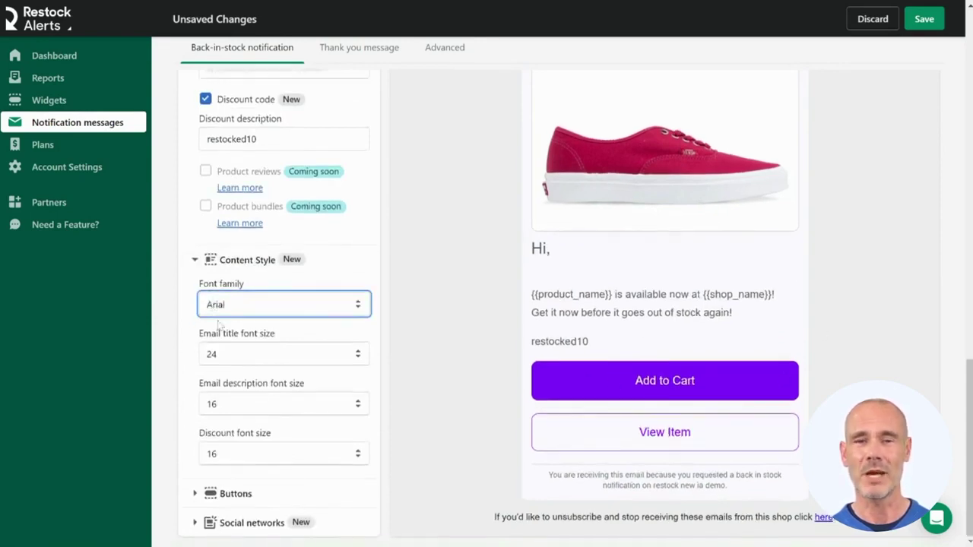
- Change the 'Add to cart' button label to 'Buy Now!'
{"action": "left_click", "coordinate": [230, 493]}
{"action": "scroll", "coordinate": [230, 478], "scroll_direction": "down", "scroll_amount": 2}
{"action": "double_click", "coordinate": [245, 433]}
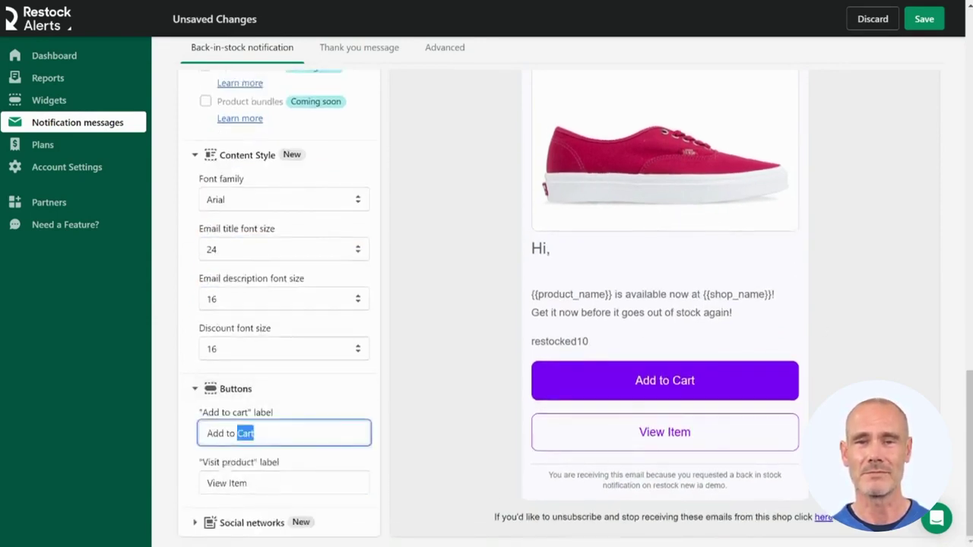
{"action": "key", "text": "ctrl+a"}
{"action": "type", "text": "Buy Now!"}
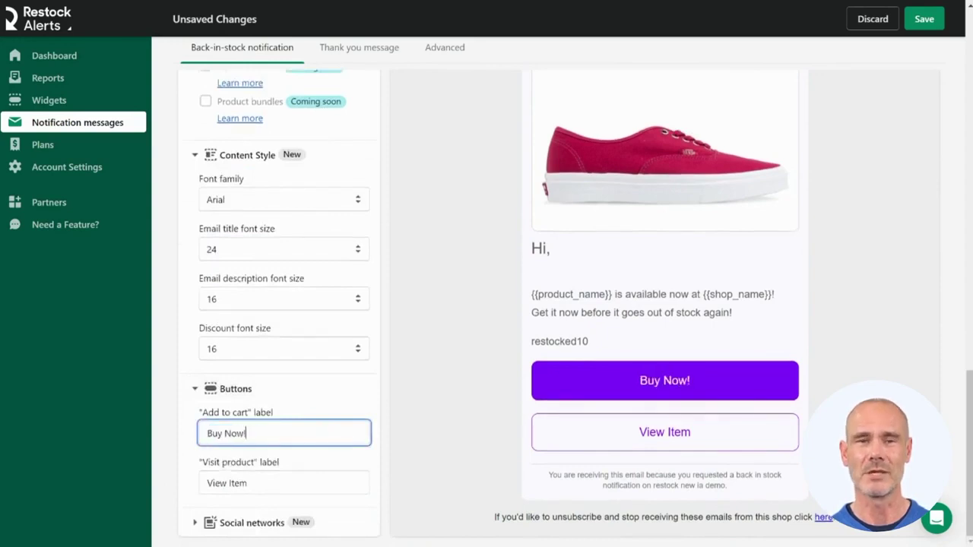
- Fill in the Instagram handle and paste the LinkedIn company page under Social networks
{"action": "left_click", "coordinate": [203, 532]}
{"action": "scroll", "coordinate": [232, 469], "scroll_direction": "down", "scroll_amount": 6}
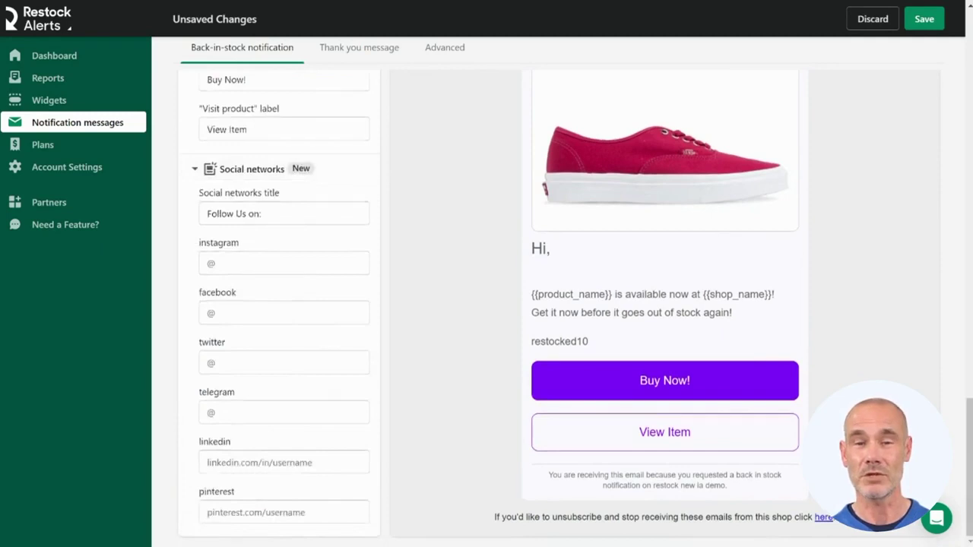
{"action": "left_click", "coordinate": [232, 263]}
{"action": "type", "text": "hengam.io"}
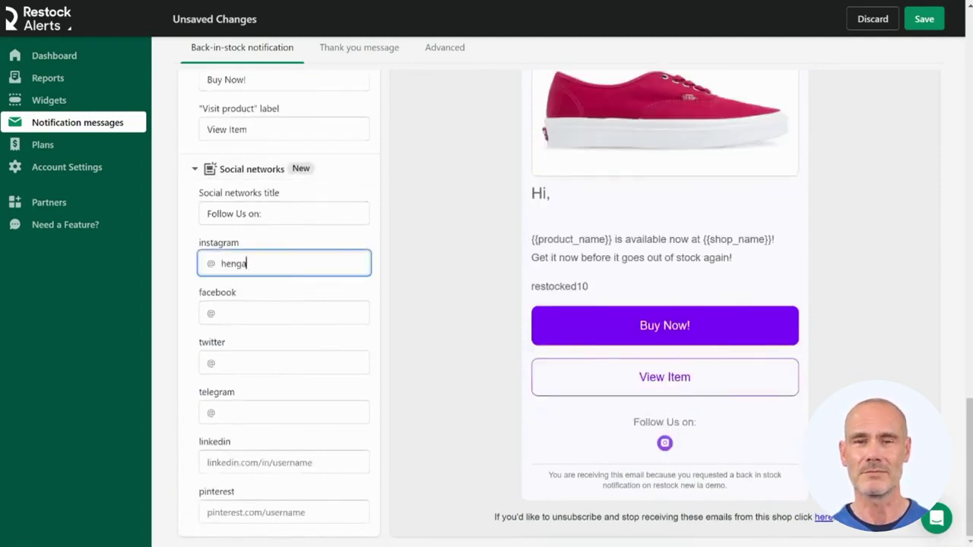
{"action": "left_click", "coordinate": [209, 462]}
{"action": "type", "text": "linkedin.com/company/hengam-io/"}
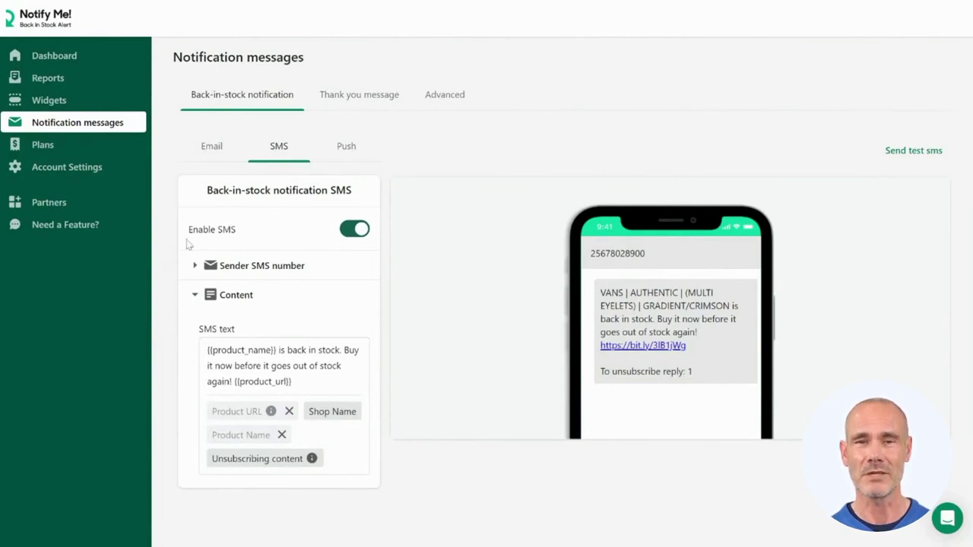
- Switch off SMS alerts and change 'now' to 'NOW' in the SMS text
{"action": "left_click", "coordinate": [344, 231]}
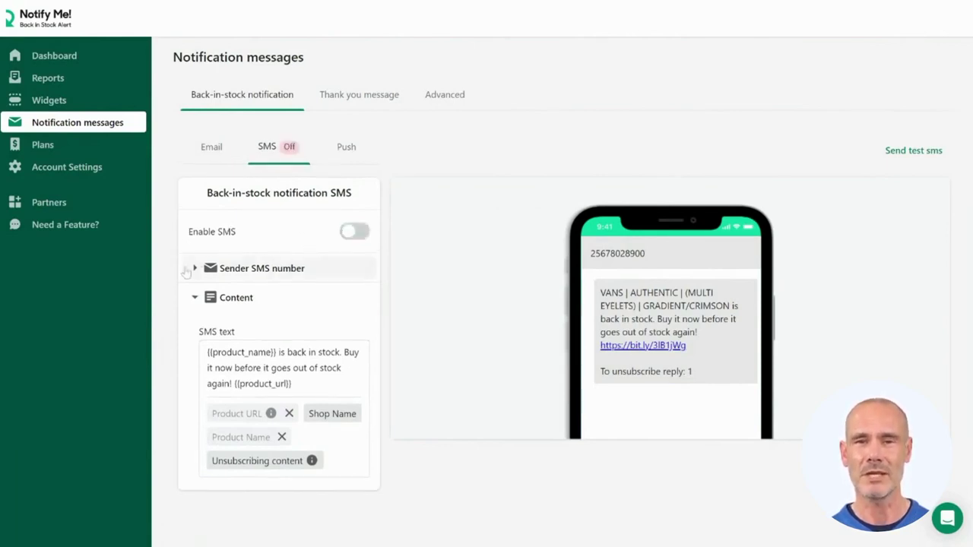
{"action": "left_click", "coordinate": [296, 272]}
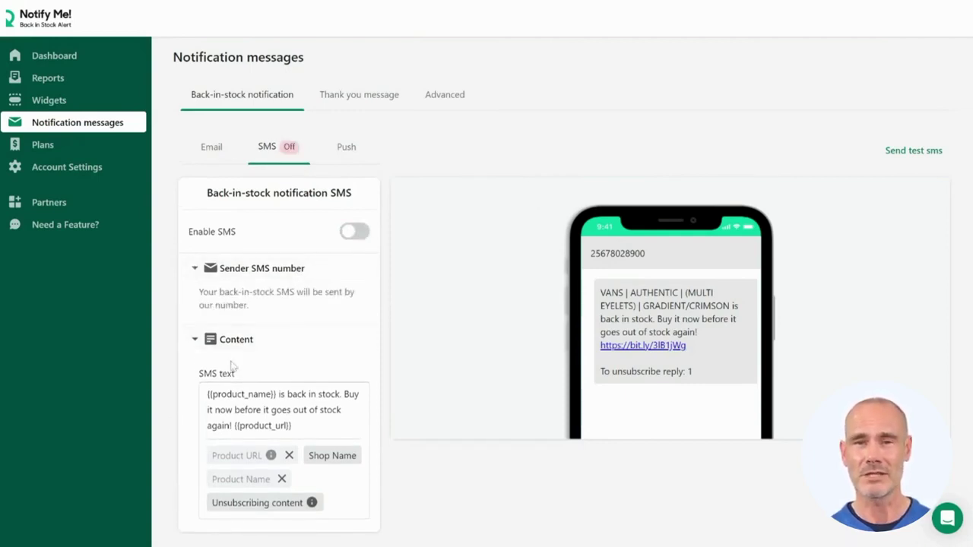
{"action": "double_click", "coordinate": [223, 410]}
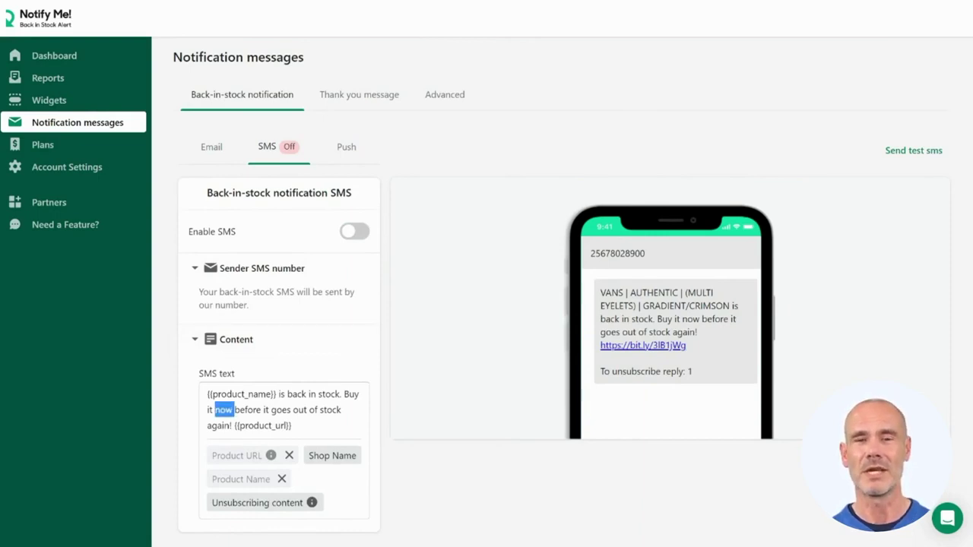
{"action": "type", "text": "NOW"}
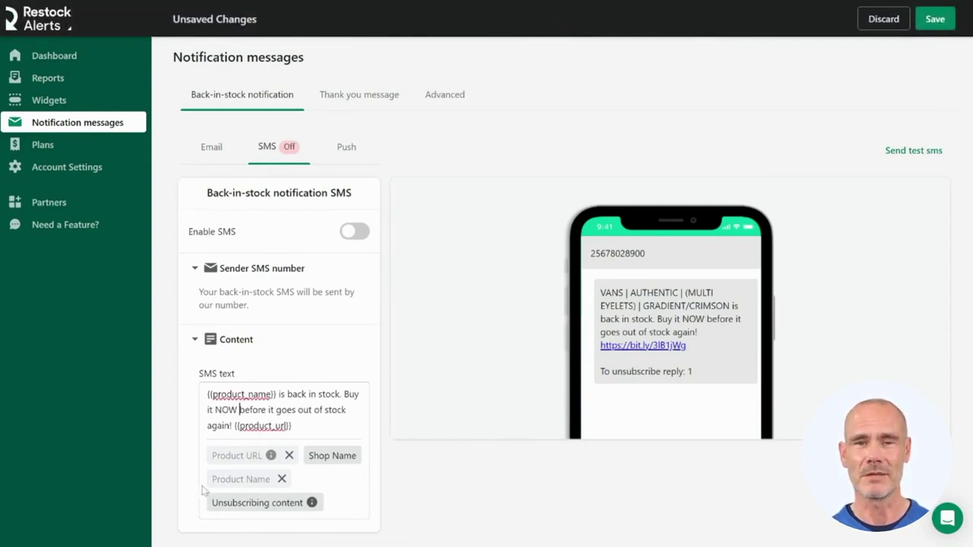
{"action": "left_click", "coordinate": [346, 149]}
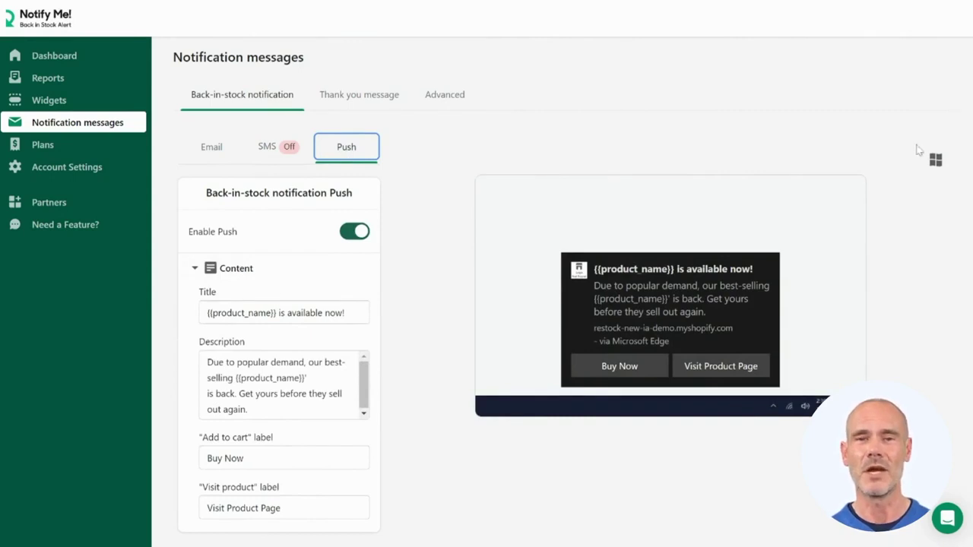
- Preview the push alert on Android, then on macOS & Linux
{"action": "left_click", "coordinate": [933, 166]}
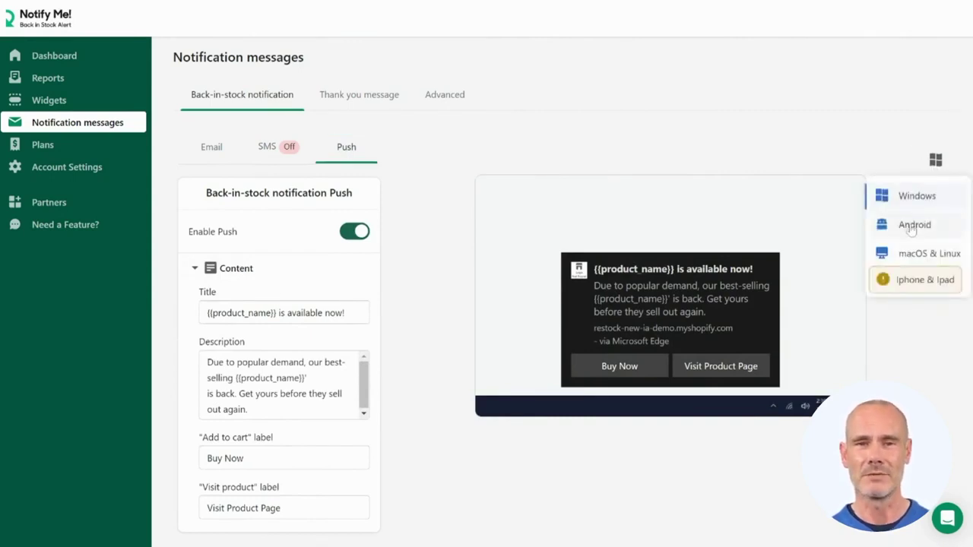
{"action": "left_click", "coordinate": [913, 225]}
{"action": "left_click", "coordinate": [935, 166]}
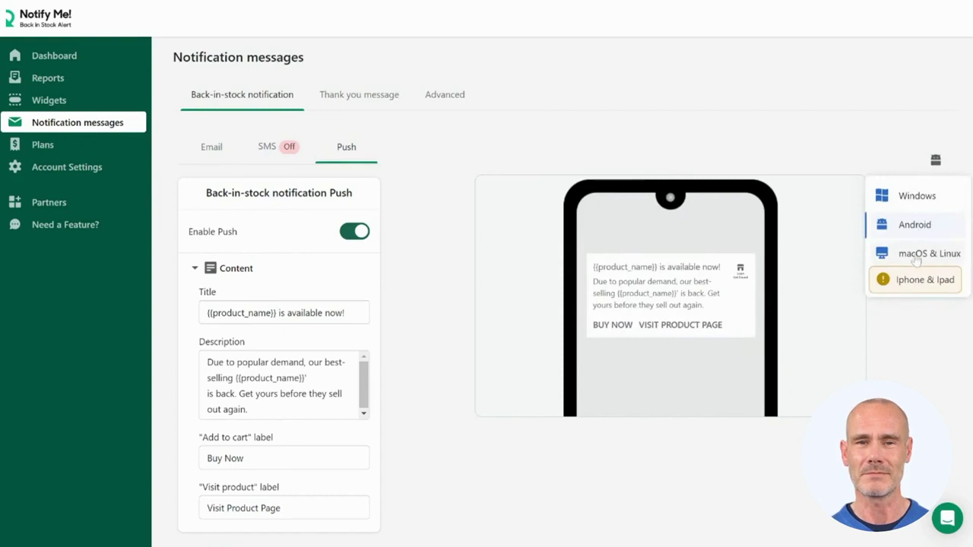
{"action": "left_click", "coordinate": [916, 256]}
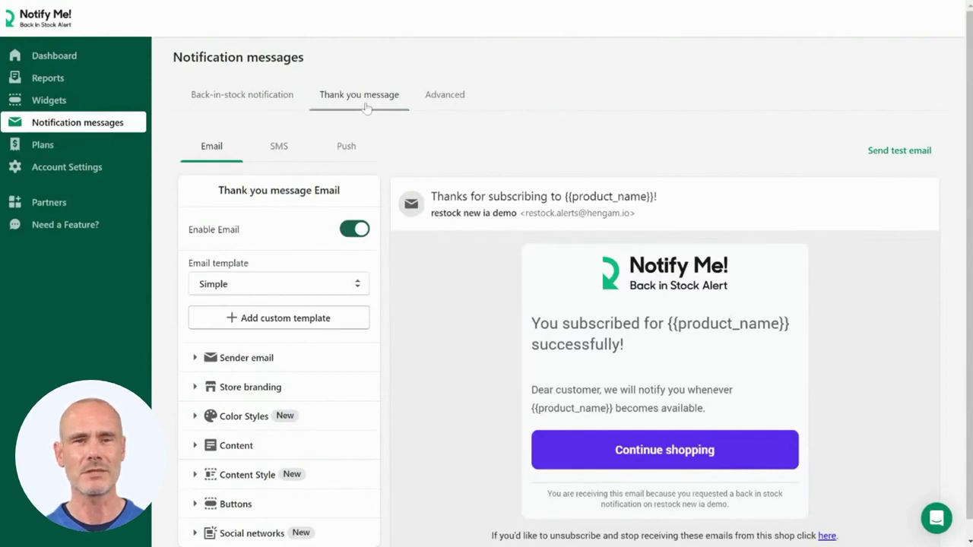
- Review the SMS, push and email versions of the thank-you message
{"action": "left_click_drag", "start_coordinate": [969, 156], "coordinate": [969, 170]}
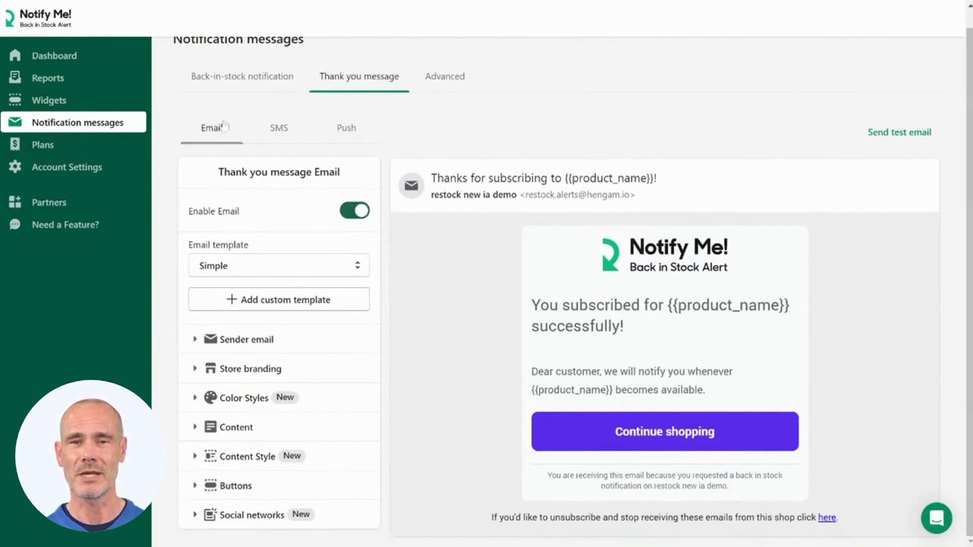
{"action": "left_click", "coordinate": [278, 128]}
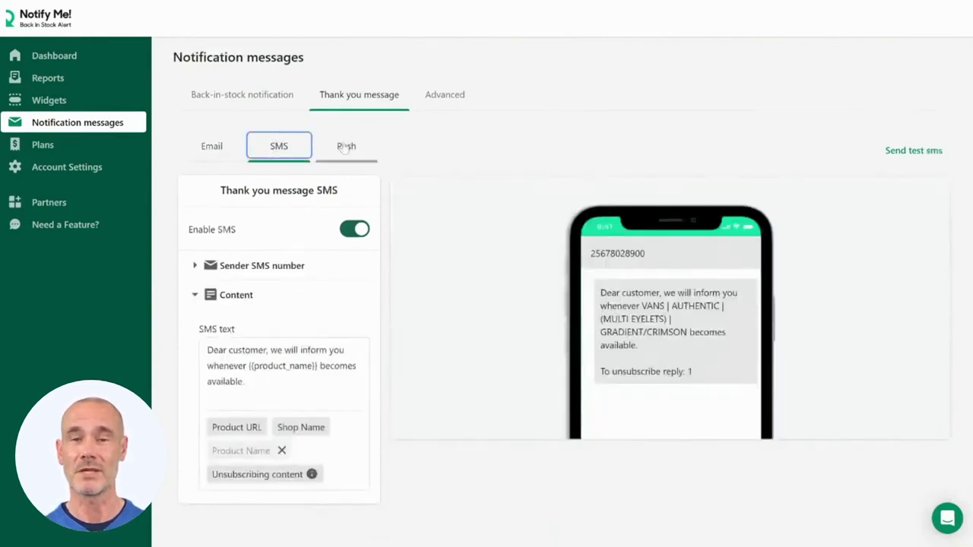
{"action": "left_click", "coordinate": [346, 146]}
{"action": "left_click", "coordinate": [211, 146]}
{"action": "scroll", "coordinate": [212, 147], "scroll_direction": "down", "scroll_amount": 6}
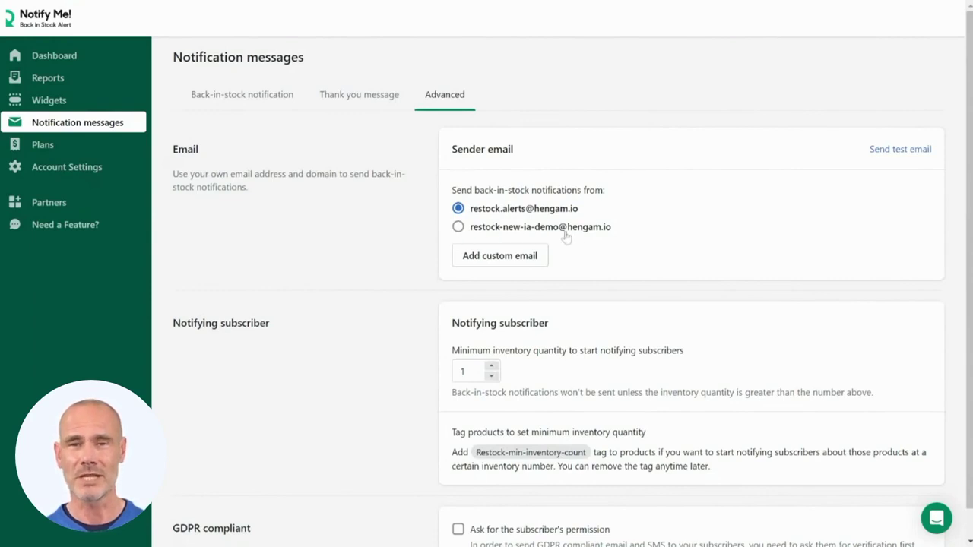
- Select the second sender address and add a custom sender e-mail address
{"action": "left_click", "coordinate": [459, 233]}
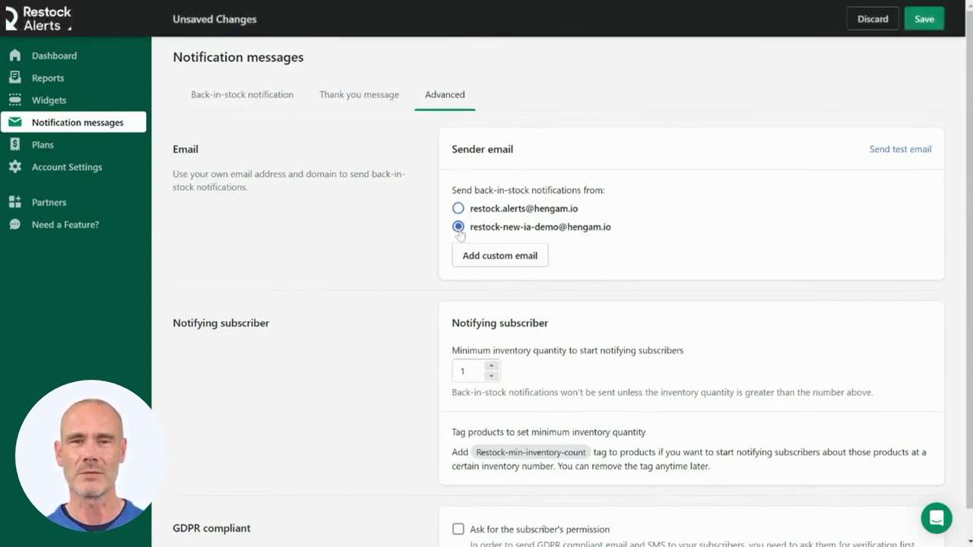
{"action": "left_click", "coordinate": [508, 258]}
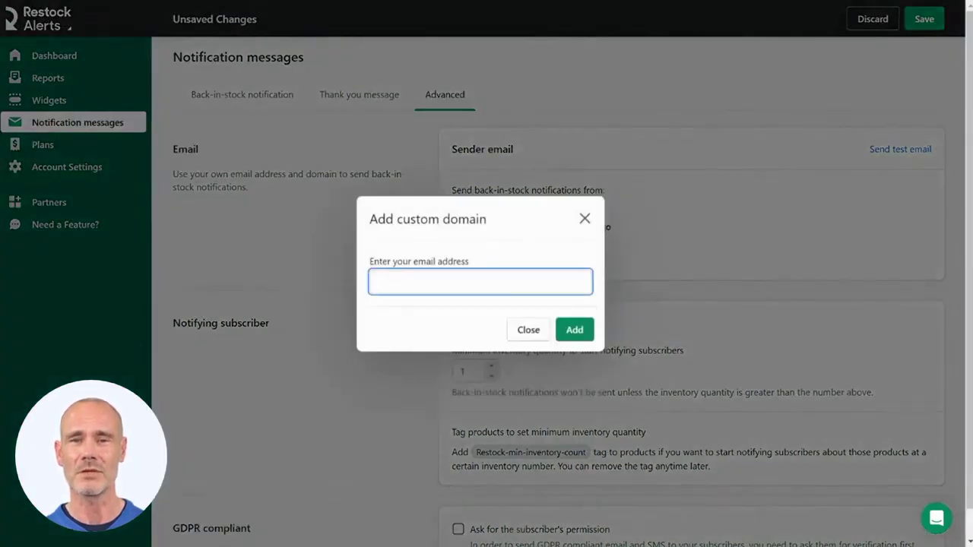
{"action": "type", "text": "demo@test.com"}
{"action": "left_click", "coordinate": [573, 330]}
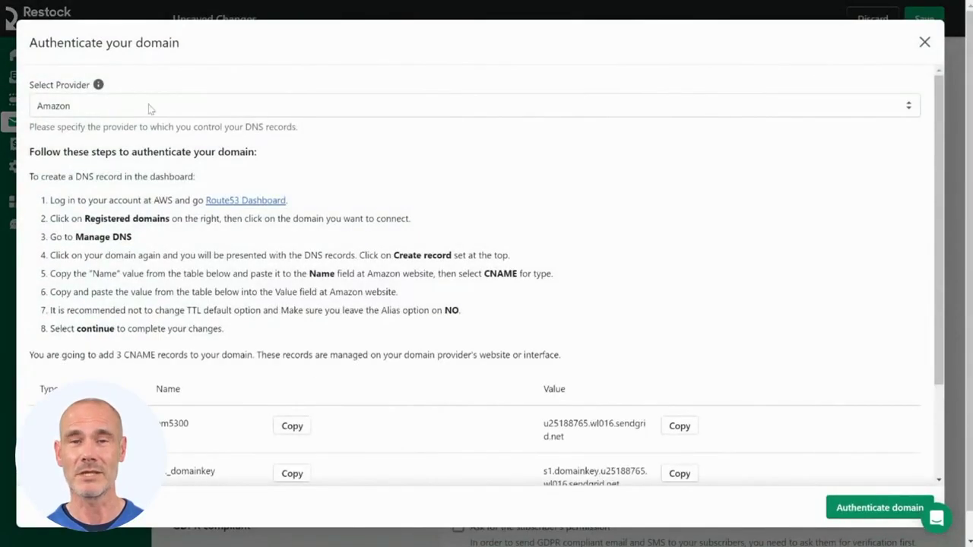
- Switch the DNS provider from GoDaddy to Shopify and close the authentication instructions
{"action": "left_click", "coordinate": [149, 106]}
{"action": "left_click", "coordinate": [146, 138]}
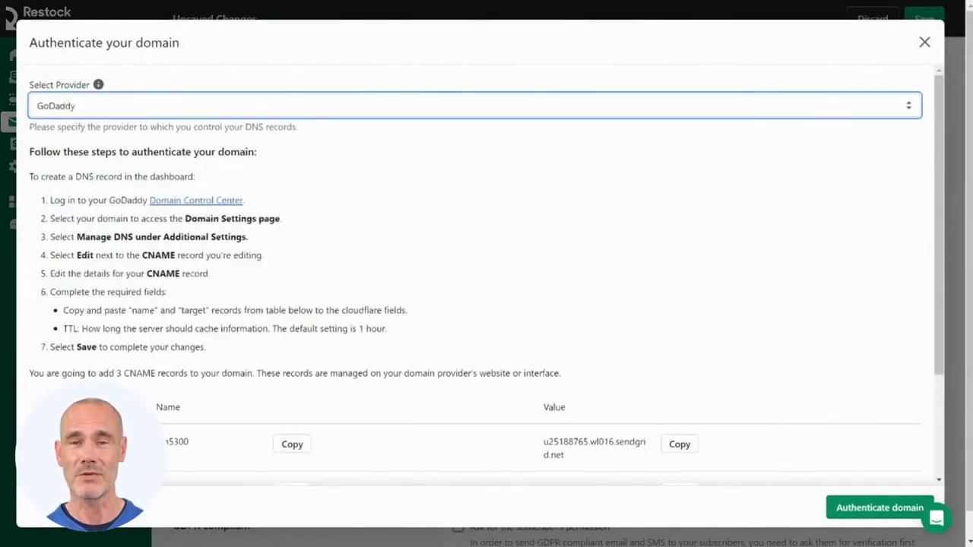
{"action": "left_click", "coordinate": [133, 118]}
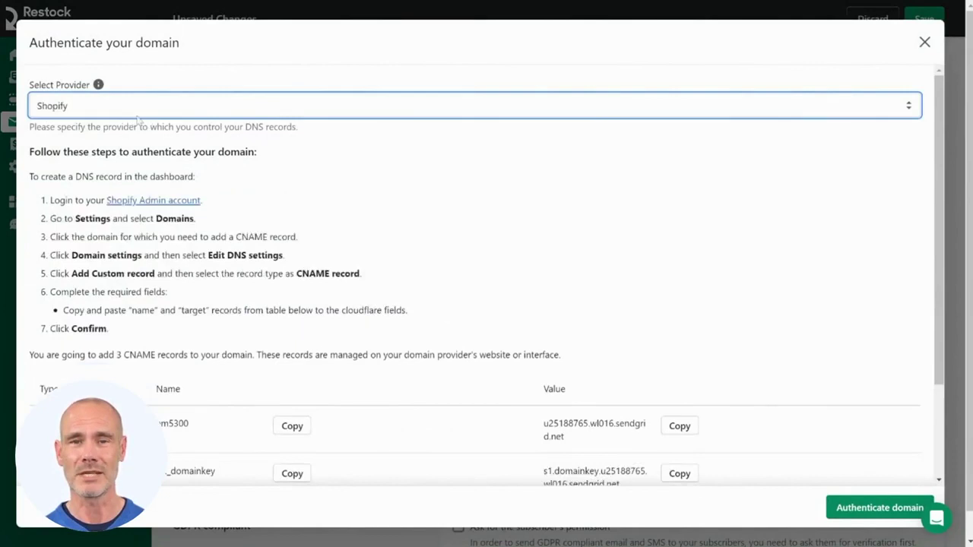
{"action": "left_click", "coordinate": [925, 43]}
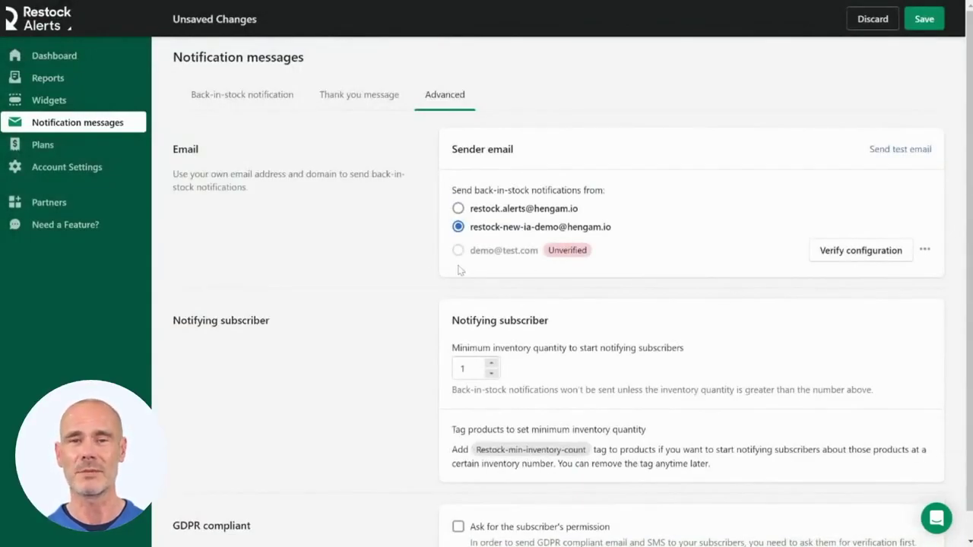
{"action": "scroll", "coordinate": [460, 269], "scroll_direction": "down", "scroll_amount": 1}
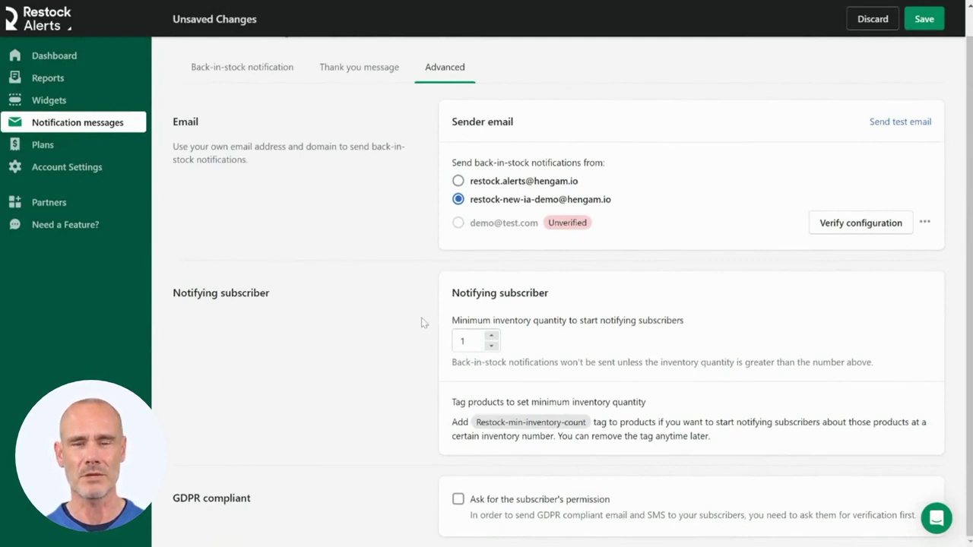
- Set the minimum inventory quantity to 2 and require subscriber permission before messaging
{"action": "left_click", "coordinate": [491, 337]}
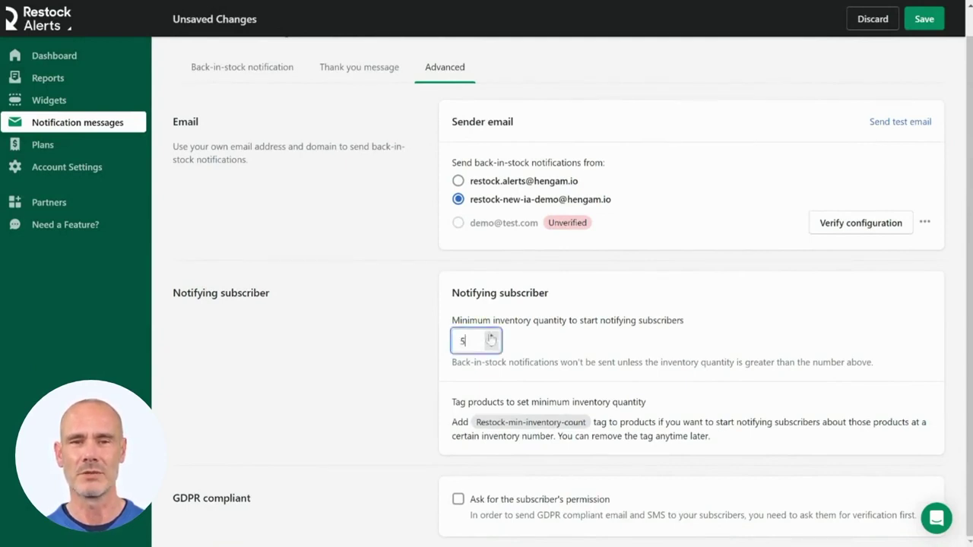
{"action": "left_click", "coordinate": [491, 345]}
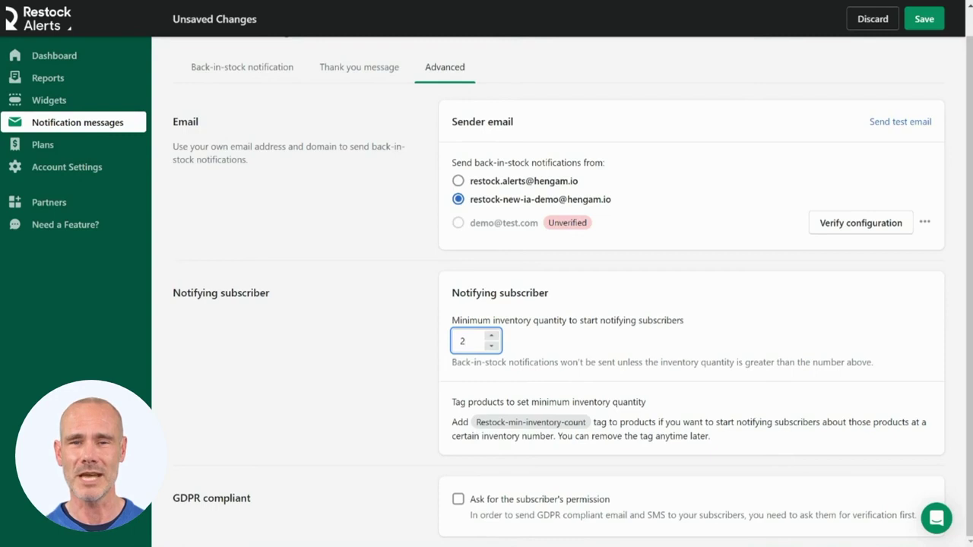
{"action": "left_click_drag", "start_coordinate": [568, 423], "coordinate": [584, 423]}
{"action": "left_click", "coordinate": [583, 422]}
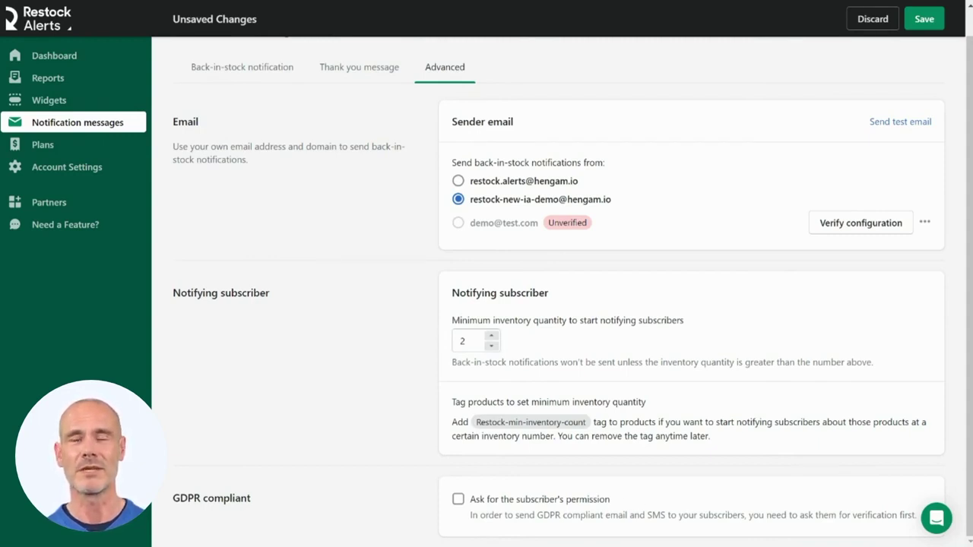
{"action": "left_click", "coordinate": [457, 501]}
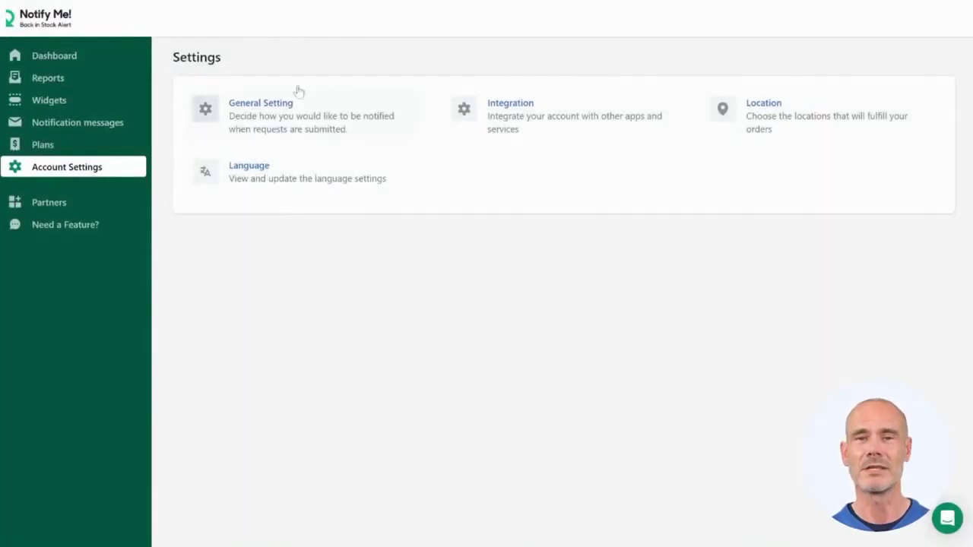
- In General Setting, send update emails when submitted requests reach 4, and save
{"action": "left_click", "coordinate": [269, 114]}
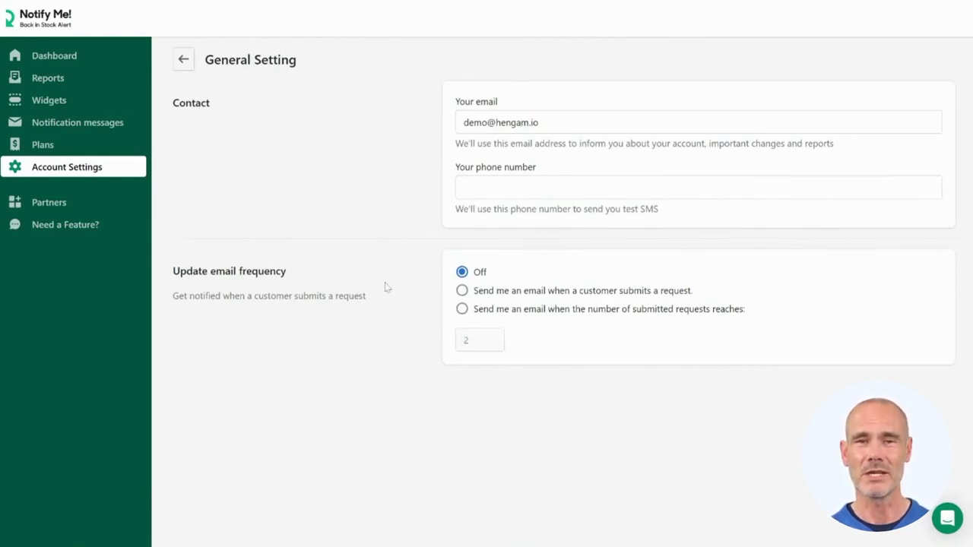
{"action": "left_click", "coordinate": [462, 310]}
{"action": "left_click", "coordinate": [494, 337]}
{"action": "left_click", "coordinate": [495, 336]}
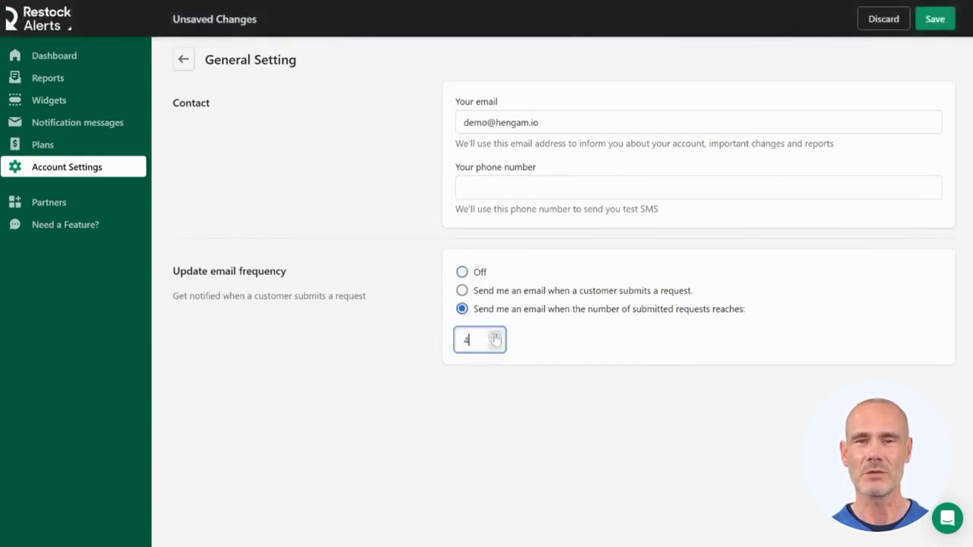
{"action": "left_click", "coordinate": [935, 27]}
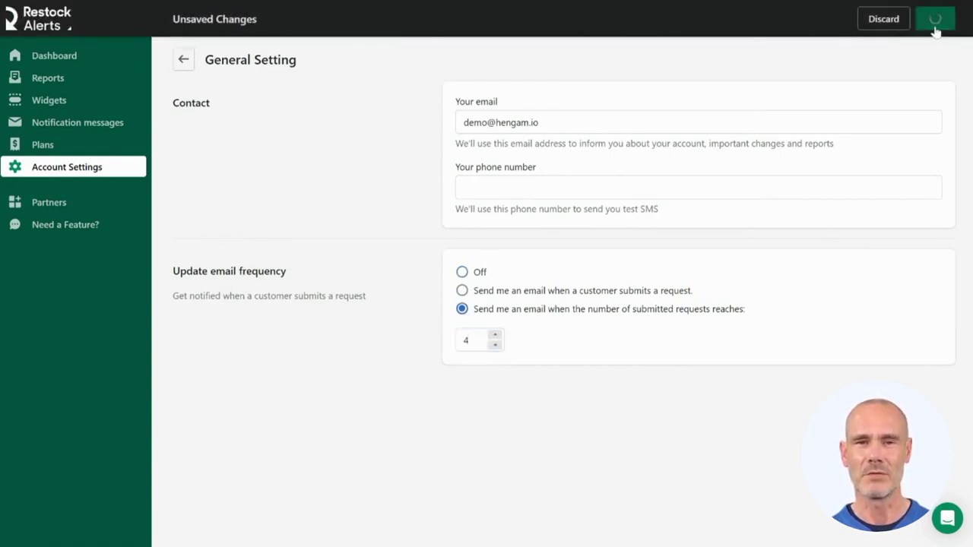
{"action": "left_click", "coordinate": [183, 61]}
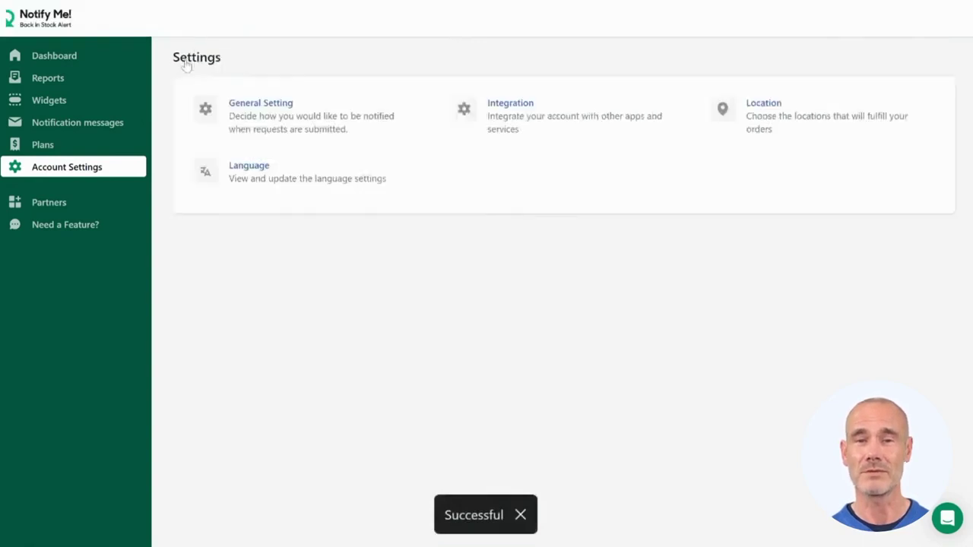
{"action": "left_click", "coordinate": [569, 122]}
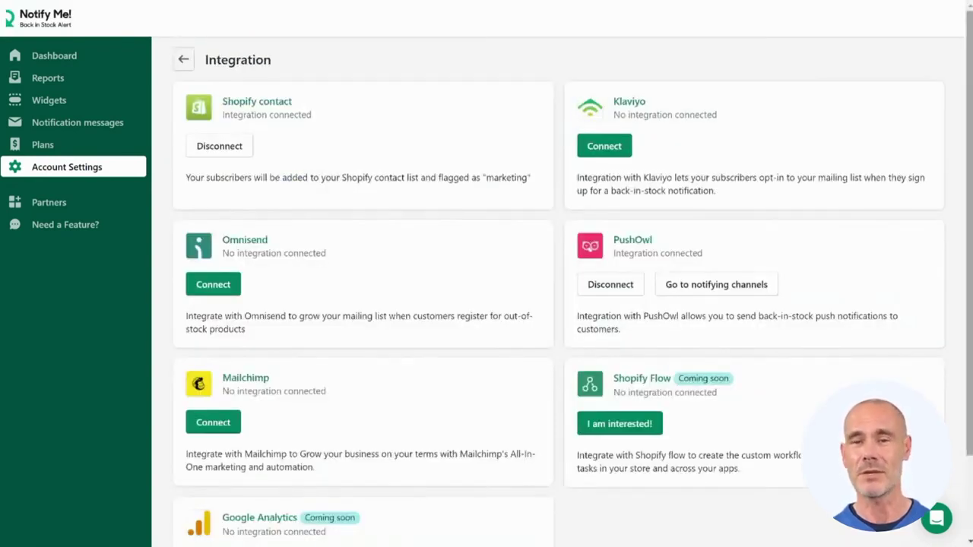
{"action": "scroll", "coordinate": [971, 142], "scroll_direction": "down", "scroll_amount": 1}
{"action": "scroll", "coordinate": [971, 142], "scroll_direction": "down", "scroll_amount": 1}
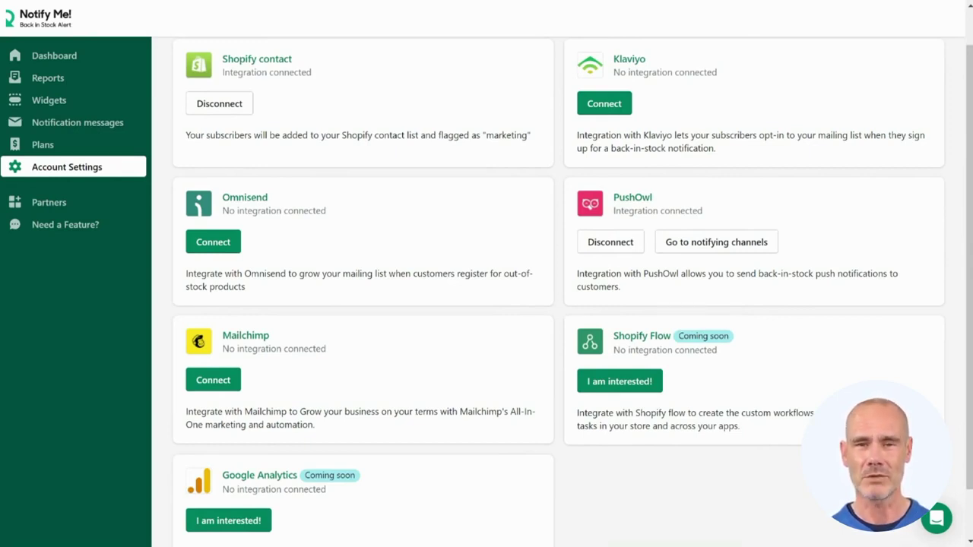
{"action": "scroll", "coordinate": [566, 204], "scroll_direction": "up", "scroll_amount": 1}
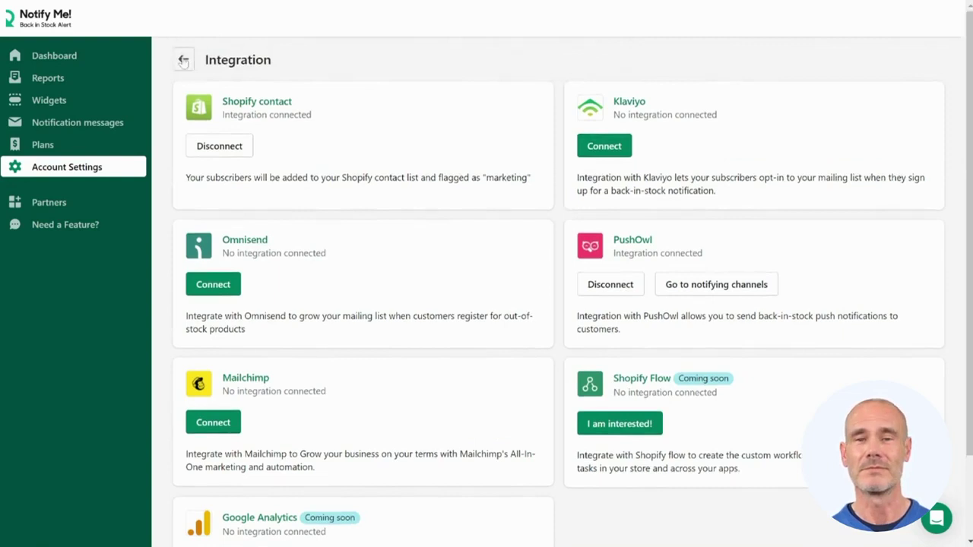
{"action": "left_click", "coordinate": [182, 59]}
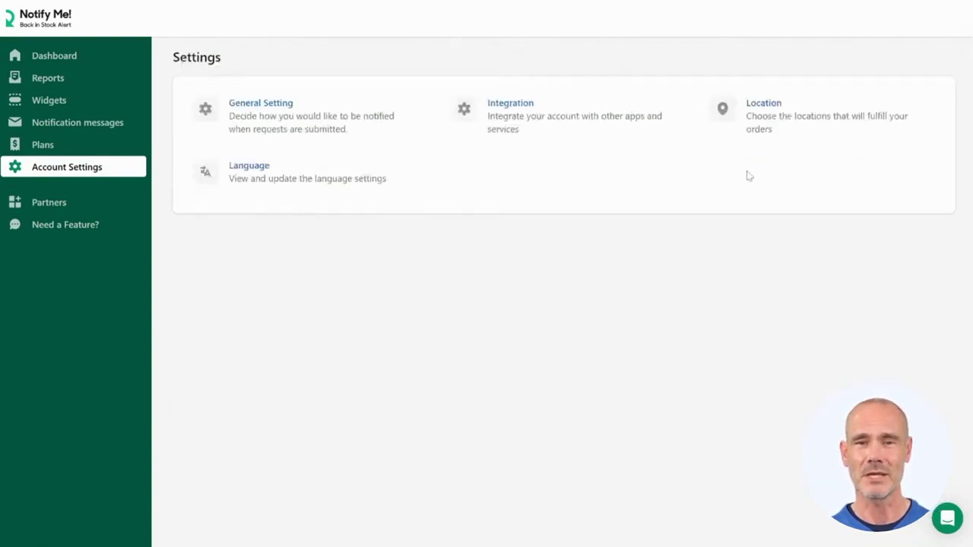
- Manage fulfilment locations manually, keeping London and unchecking the Istanbul store, then save
{"action": "left_click", "coordinate": [777, 112]}
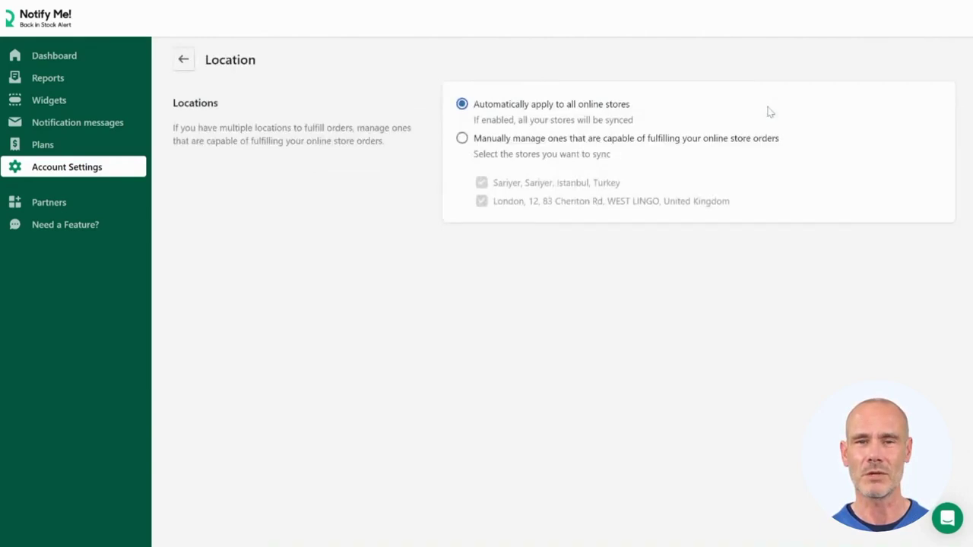
{"action": "left_click", "coordinate": [463, 139]}
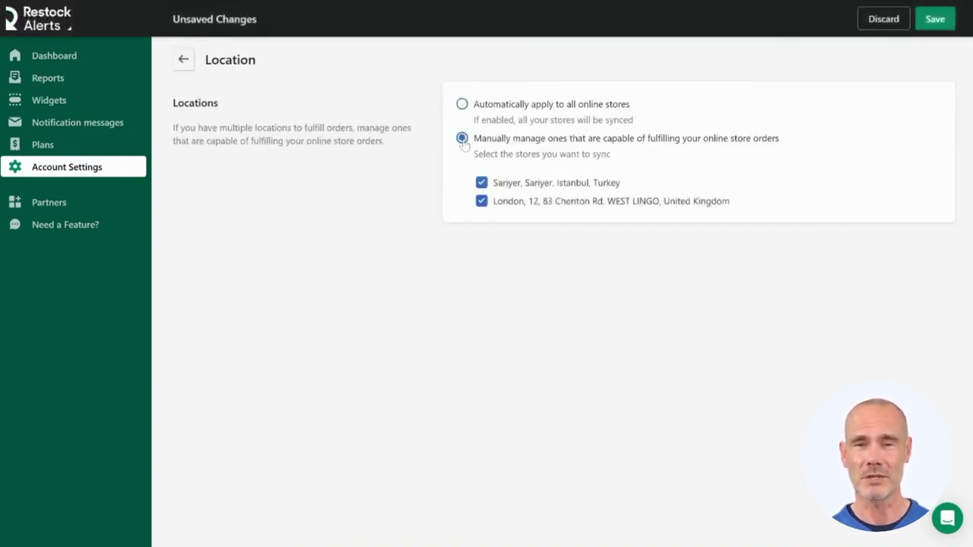
{"action": "left_click", "coordinate": [482, 183]}
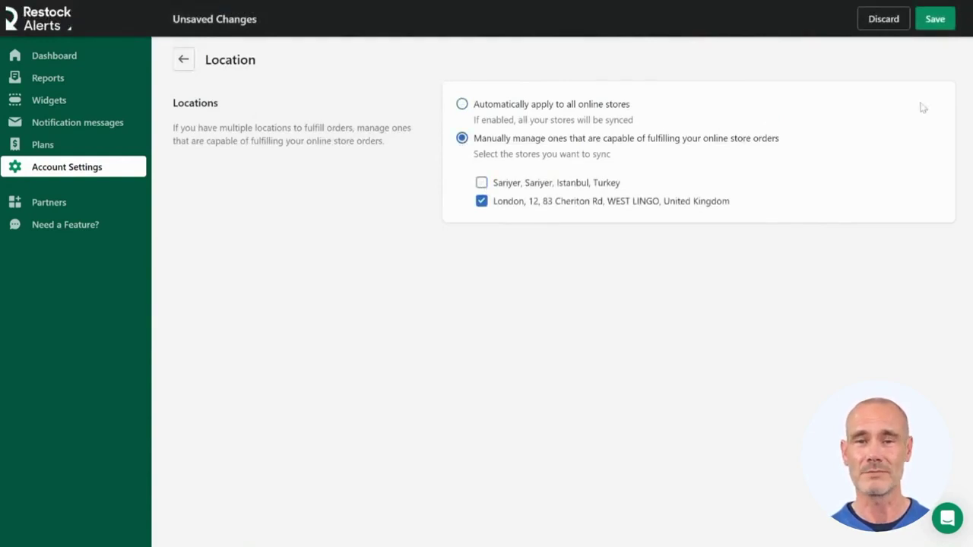
{"action": "left_click", "coordinate": [939, 21]}
{"action": "left_click", "coordinate": [183, 60]}
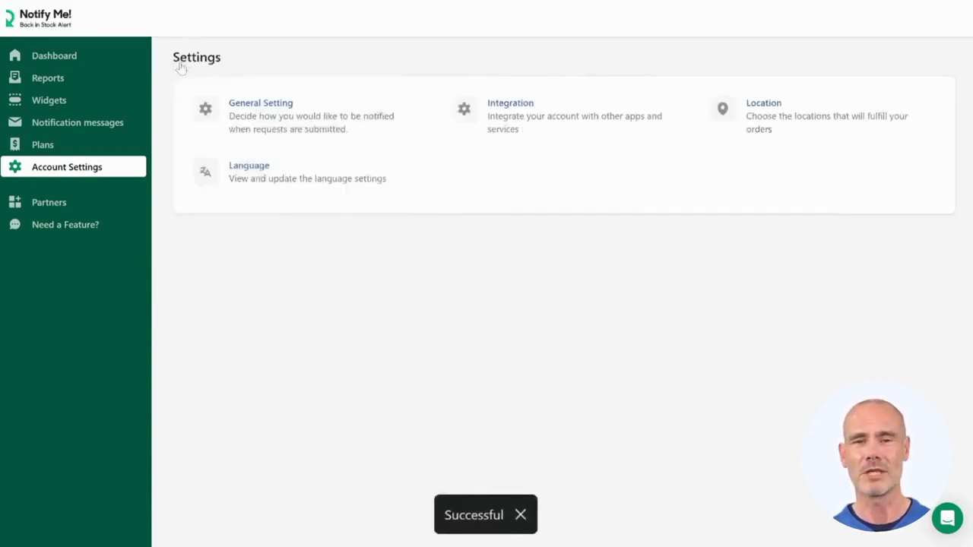
- Open the Language settings, leaving the account language unchanged
{"action": "left_click", "coordinate": [261, 174]}
{"action": "left_click", "coordinate": [511, 234]}
{"action": "left_click", "coordinate": [373, 356]}
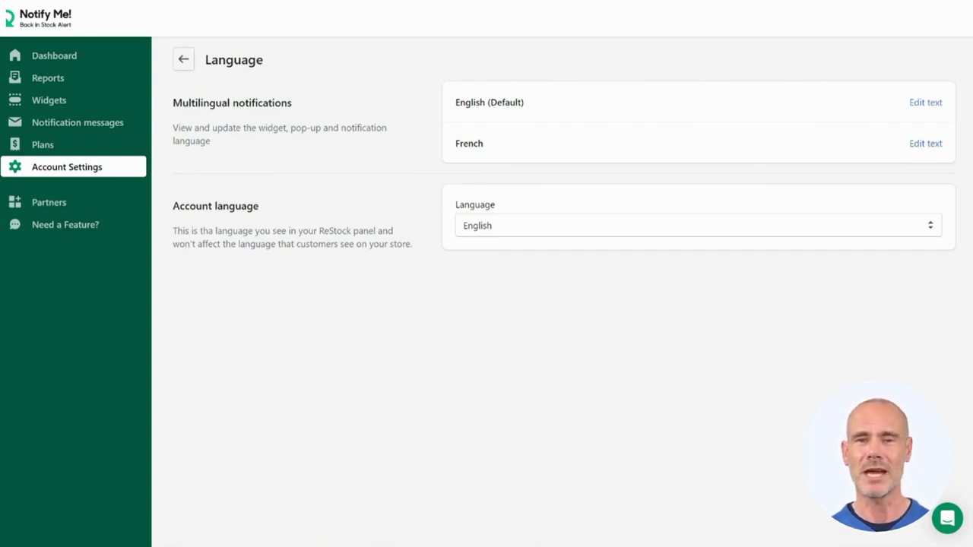
- Review the French request form, back-in-stock notification and thank-you message texts
{"action": "left_click", "coordinate": [937, 146]}
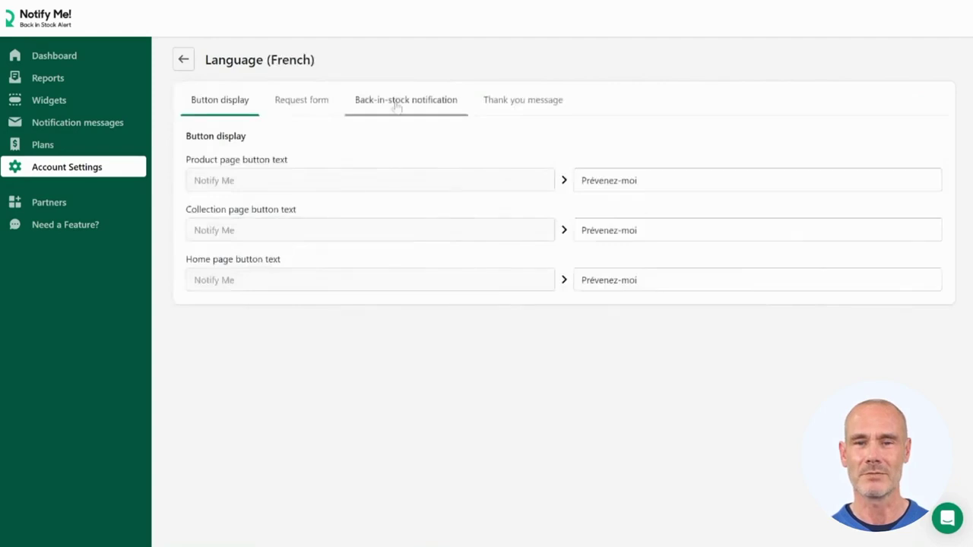
{"action": "left_click", "coordinate": [315, 101]}
{"action": "left_click", "coordinate": [399, 101]}
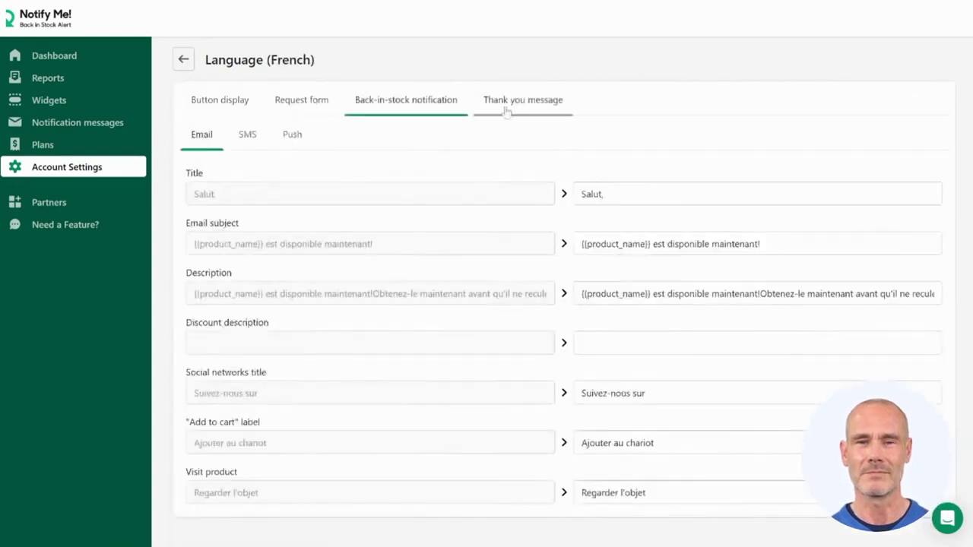
{"action": "left_click", "coordinate": [507, 111]}
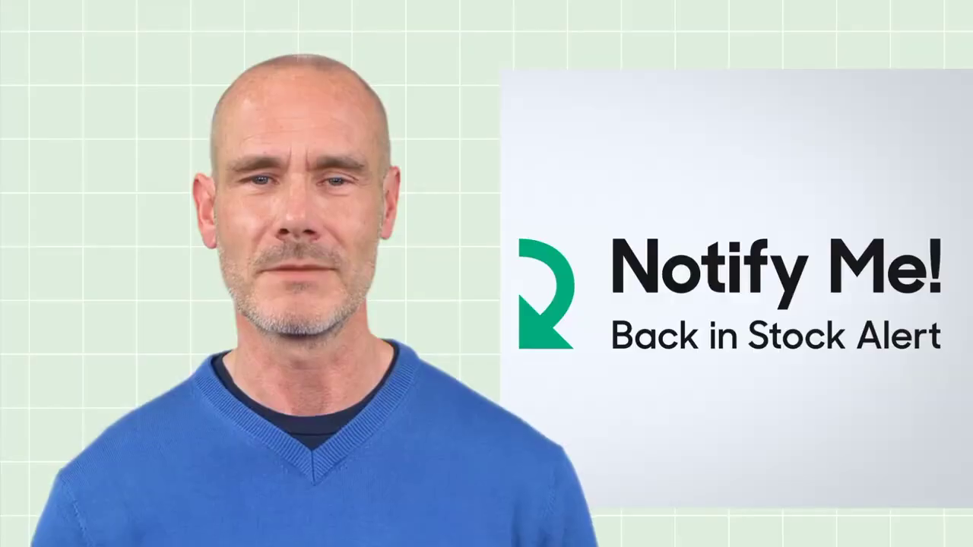